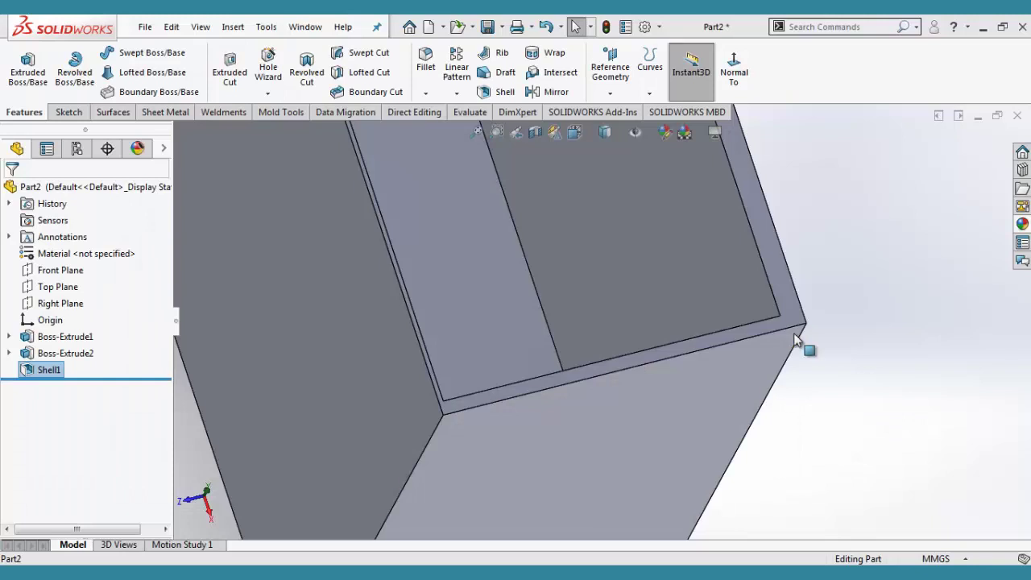
Step: Orbit and zoom around the shelled L-shaped part to inspect it from several sides
left_click(989, 421)
scroll(957, 391, "up", 3)
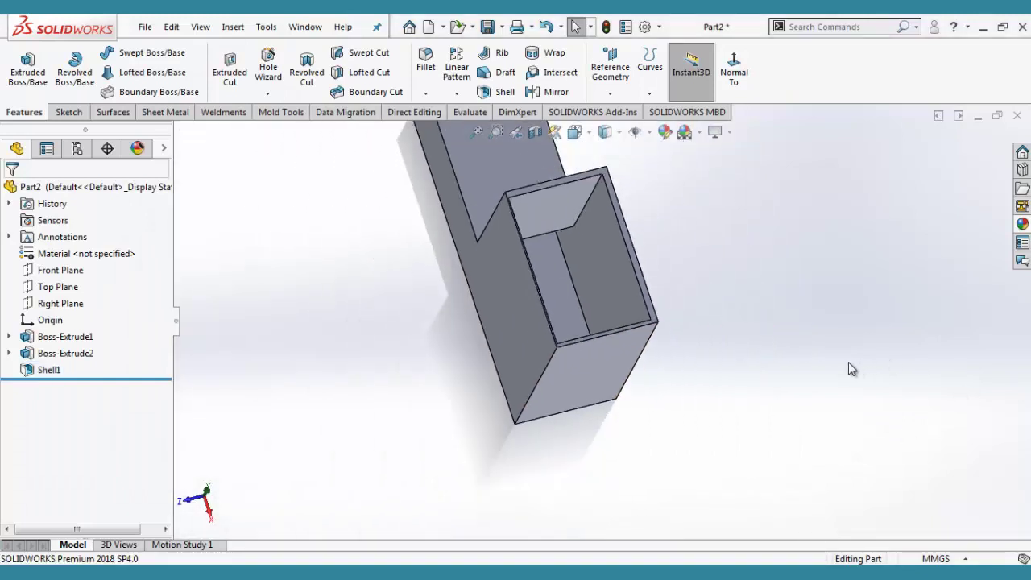
scroll(848, 369, "up", 2)
scroll(658, 398, "down", 3)
mouse_move(669, 409)
middle_mouse_down()
mouse_move(730, 368)
mouse_move(686, 380)
middle_mouse_up()
mouse_move(752, 288)
middle_mouse_down()
mouse_move(736, 295)
mouse_move(696, 382)
mouse_move(612, 437)
mouse_move(681, 329)
middle_mouse_up()
scroll(617, 427, "down", 2)
scroll(677, 323, "up", 2)
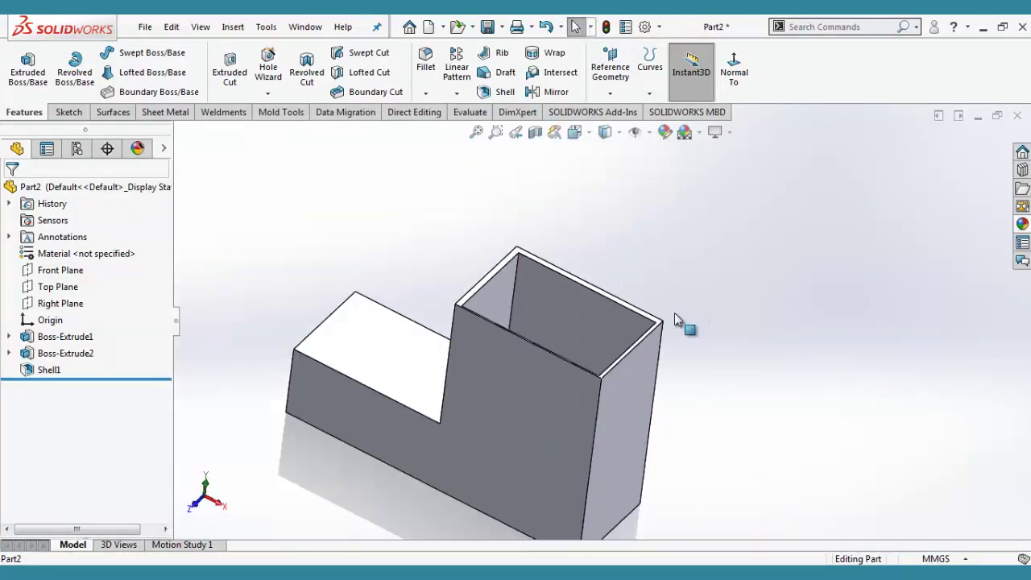
scroll(545, 387, "up", 1)
mouse_move(545, 387)
middle_mouse_down()
mouse_move(690, 406)
mouse_move(718, 398)
mouse_move(553, 475)
mouse_move(556, 503)
mouse_move(538, 548)
mouse_move(701, 266)
mouse_move(725, 253)
mouse_move(656, 278)
mouse_move(617, 341)
mouse_move(665, 347)
mouse_move(530, 408)
mouse_move(621, 490)
mouse_move(741, 419)
mouse_move(822, 524)
mouse_move(753, 556)
mouse_move(583, 444)
mouse_move(749, 279)
mouse_move(760, 490)
mouse_move(951, 453)
mouse_move(847, 442)
mouse_move(783, 419)
mouse_move(794, 346)
mouse_move(779, 392)
mouse_move(741, 429)
middle_mouse_up()
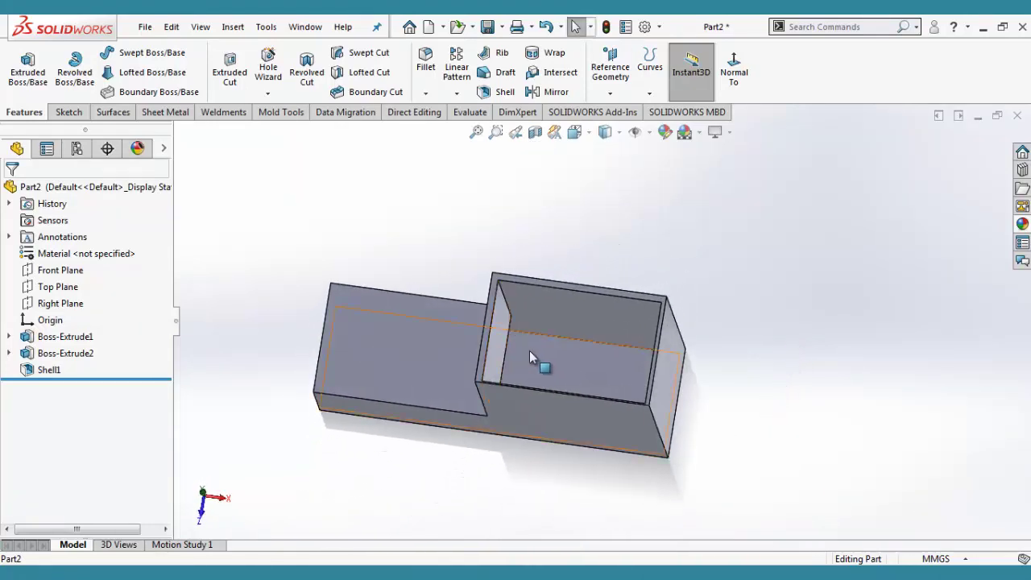
scroll(540, 379, "down", 2)
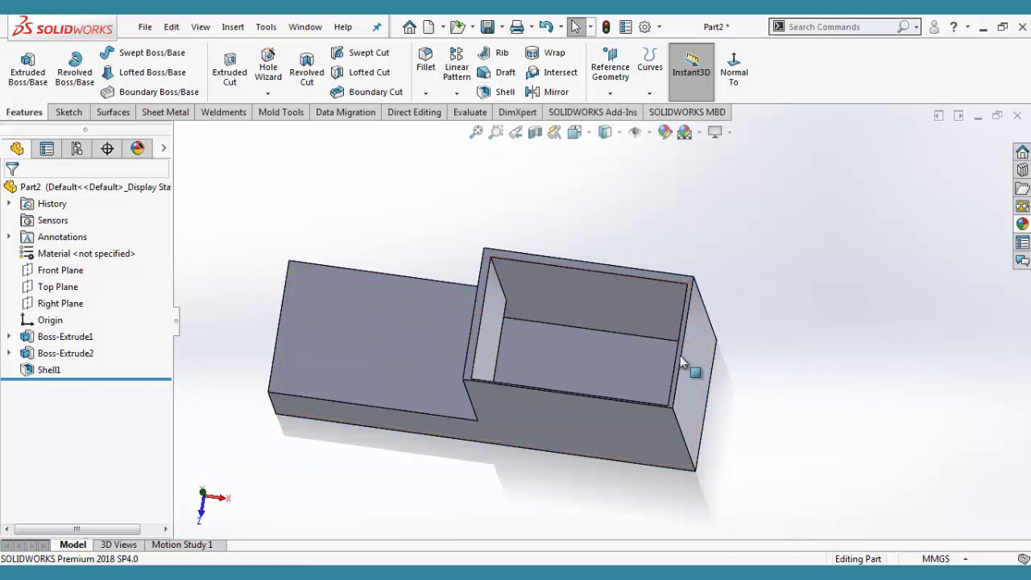
mouse_move(684, 382)
middle_mouse_down()
mouse_move(654, 403)
mouse_move(716, 375)
mouse_move(773, 386)
mouse_move(821, 378)
mouse_move(631, 430)
mouse_move(775, 231)
mouse_move(684, 210)
mouse_move(679, 228)
mouse_move(737, 409)
middle_mouse_up()
scroll(734, 408, "down", 1)
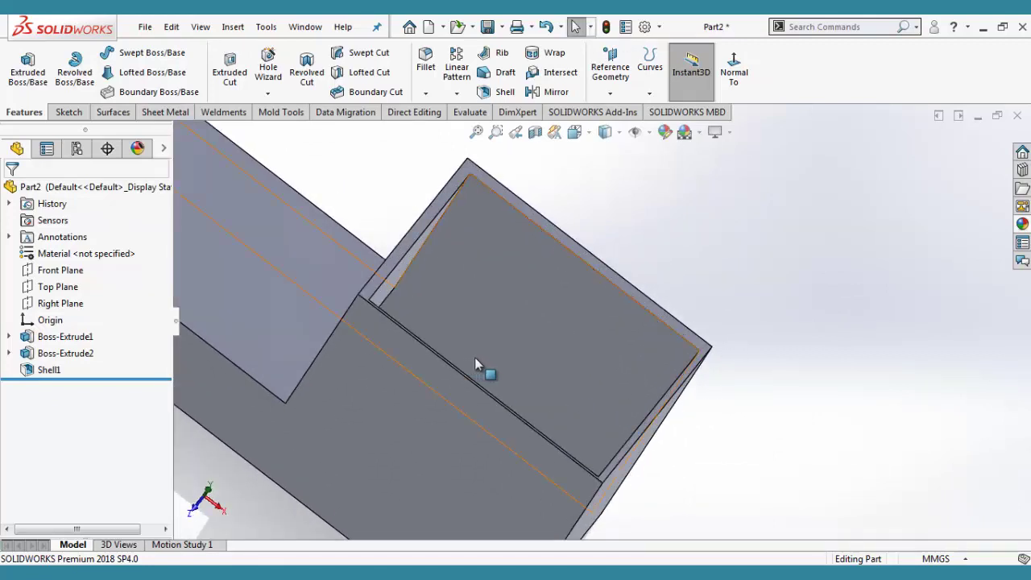
scroll(427, 369, "down", 2)
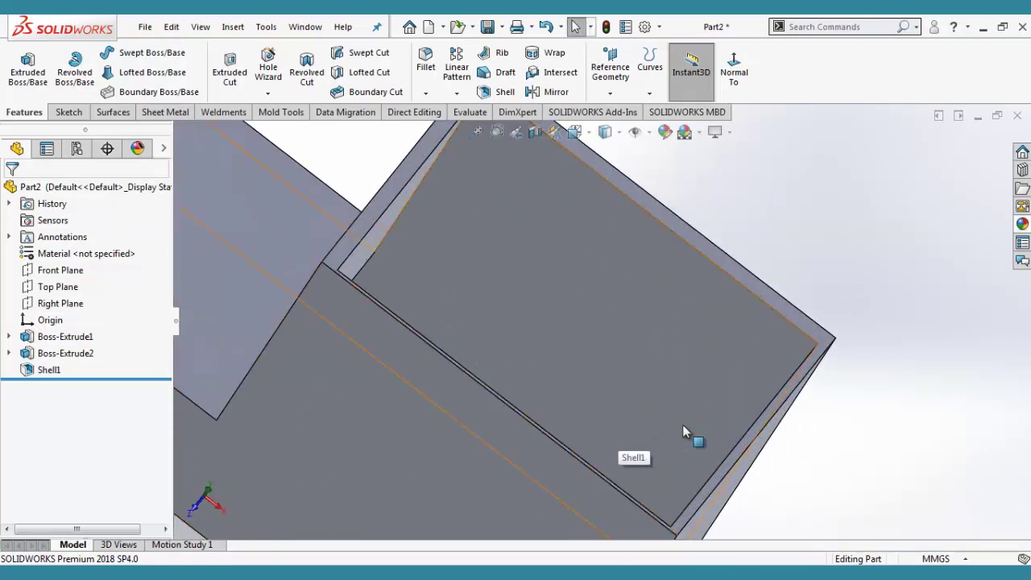
scroll(655, 253, "up", 1)
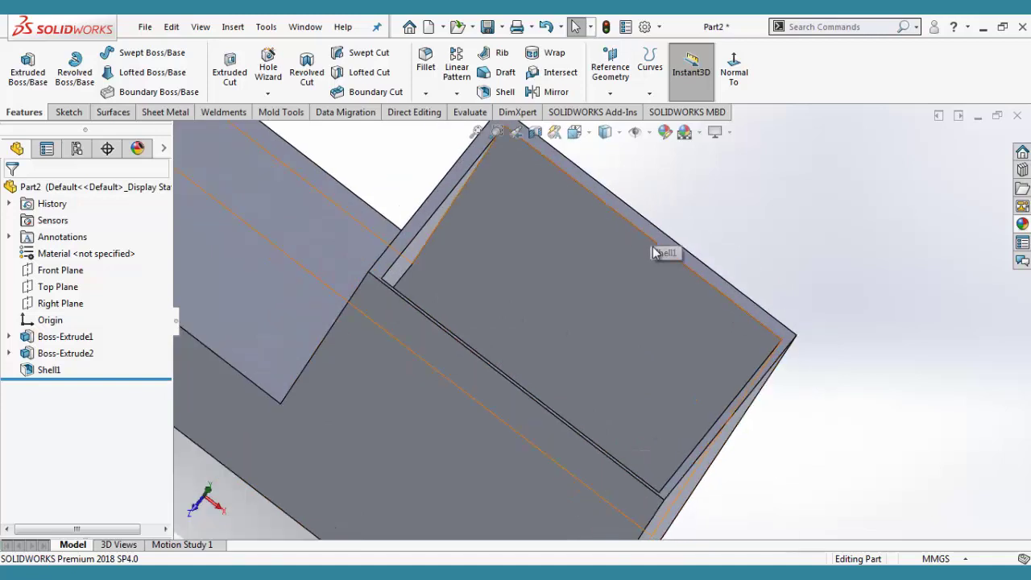
scroll(655, 253, "up", 2)
scroll(658, 267, "up", 2)
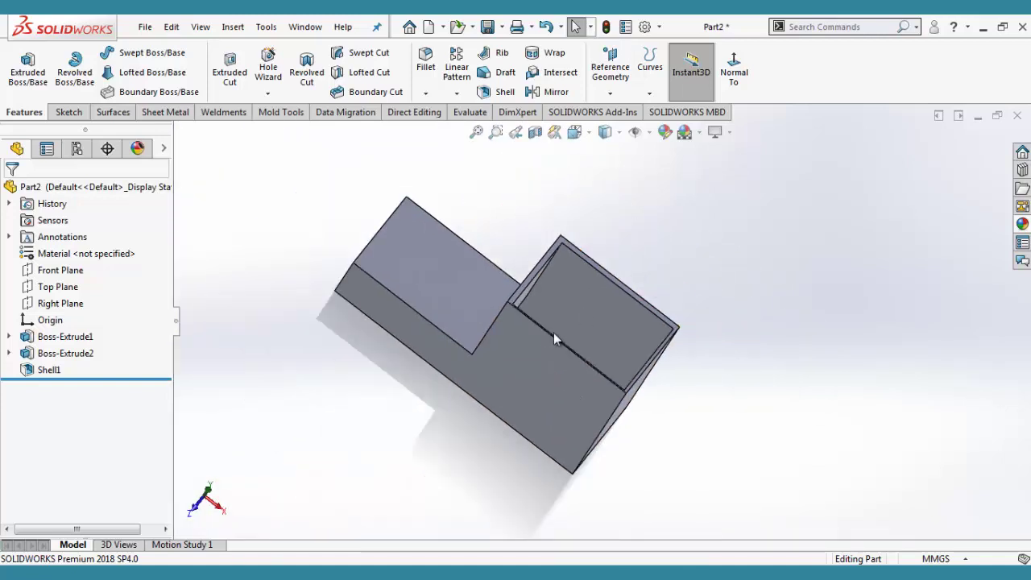
middle_click_drag(554, 333, 618, 428)
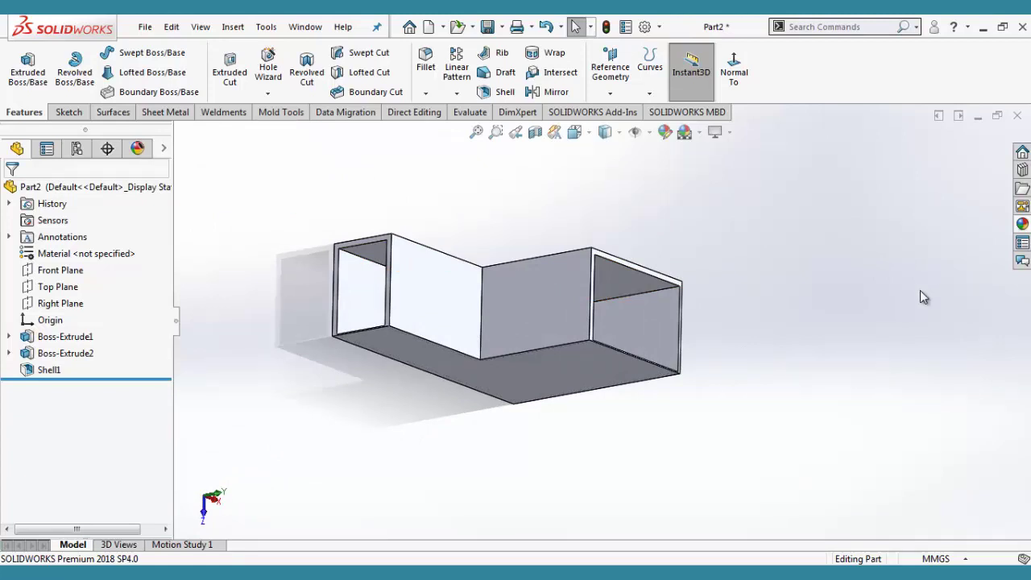
Step: Close the L-shaped part, answering the save prompt, and create a new part
left_click(1017, 115)
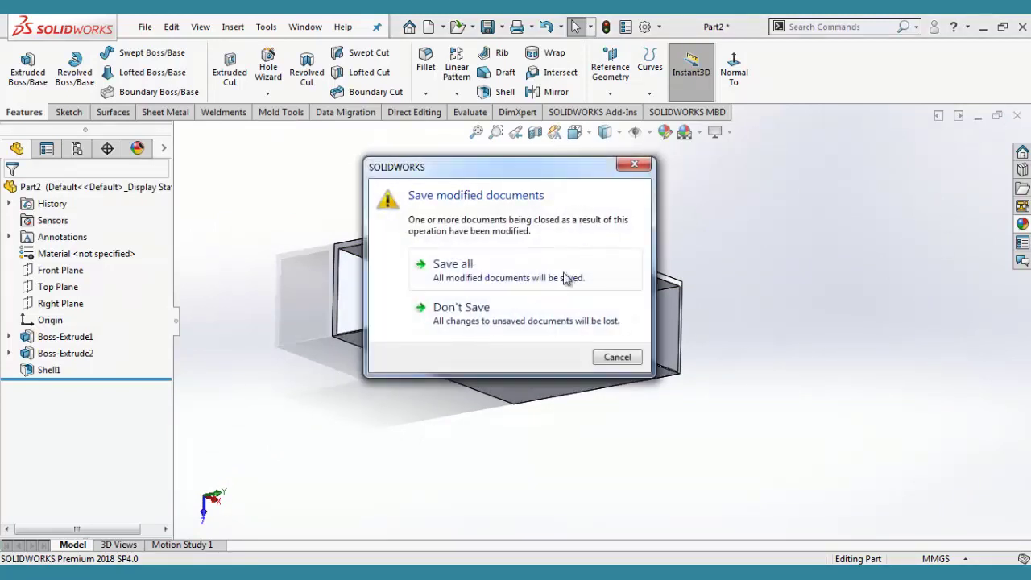
left_click(554, 310)
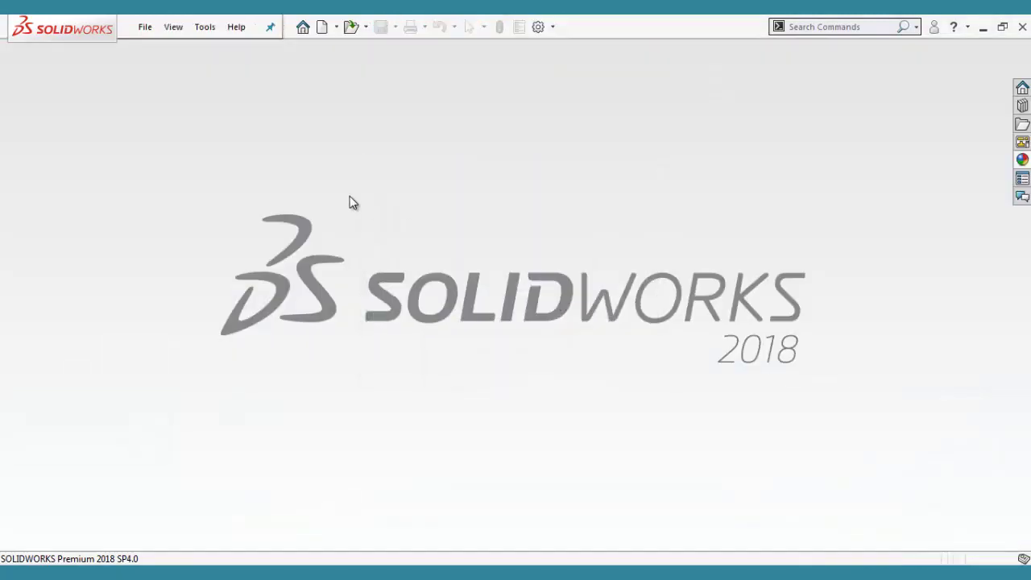
left_click(145, 27)
left_click(165, 48)
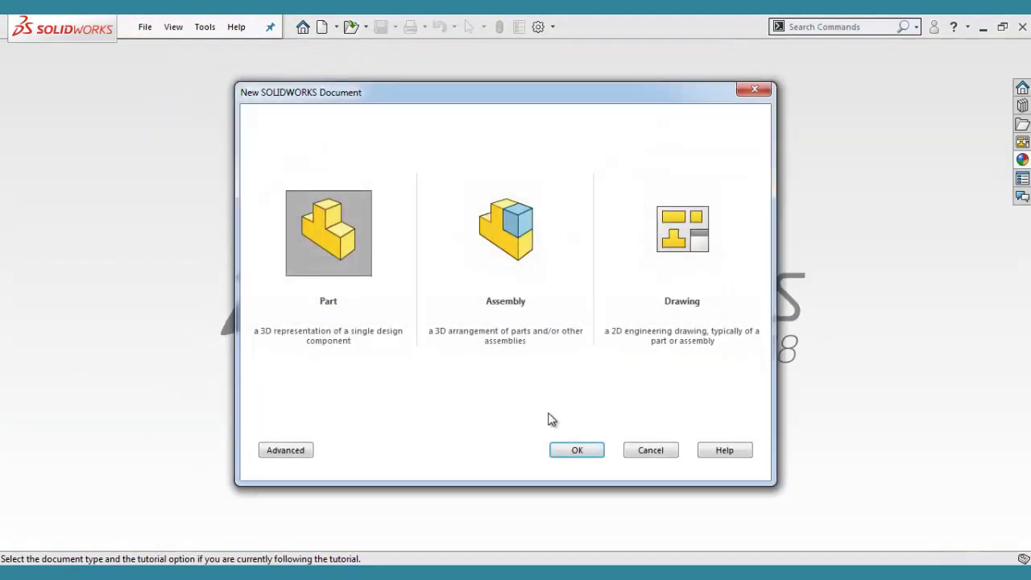
left_click(577, 450)
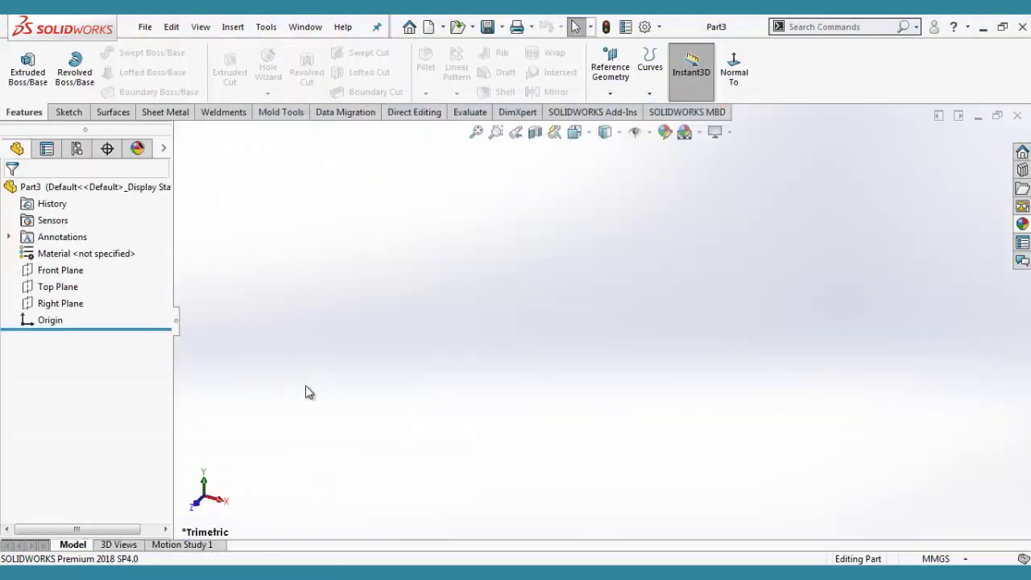
Step: Sketch a center rectangle at the origin on the Top Plane
left_click(57, 287)
left_click(36, 264)
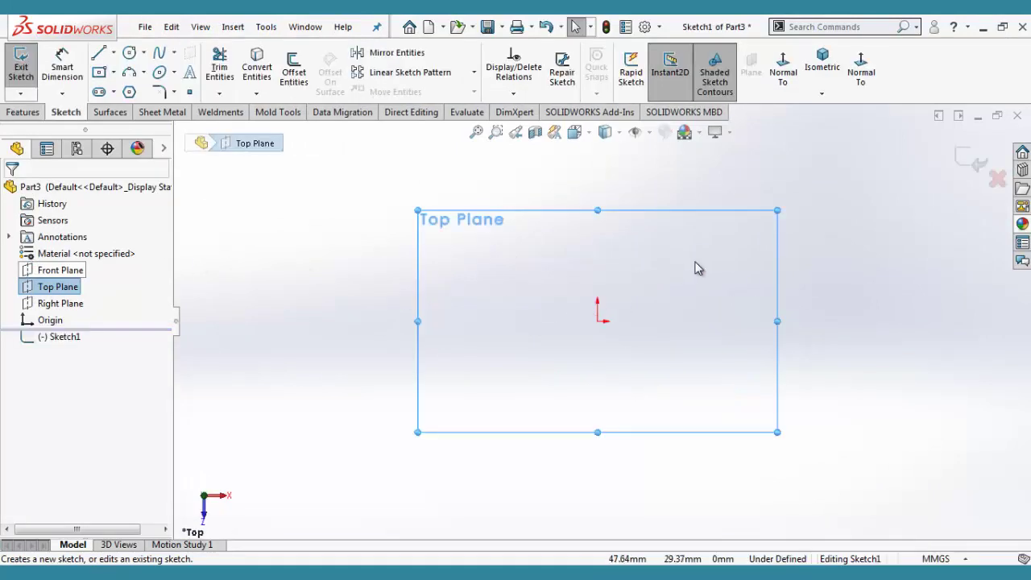
left_click(98, 74)
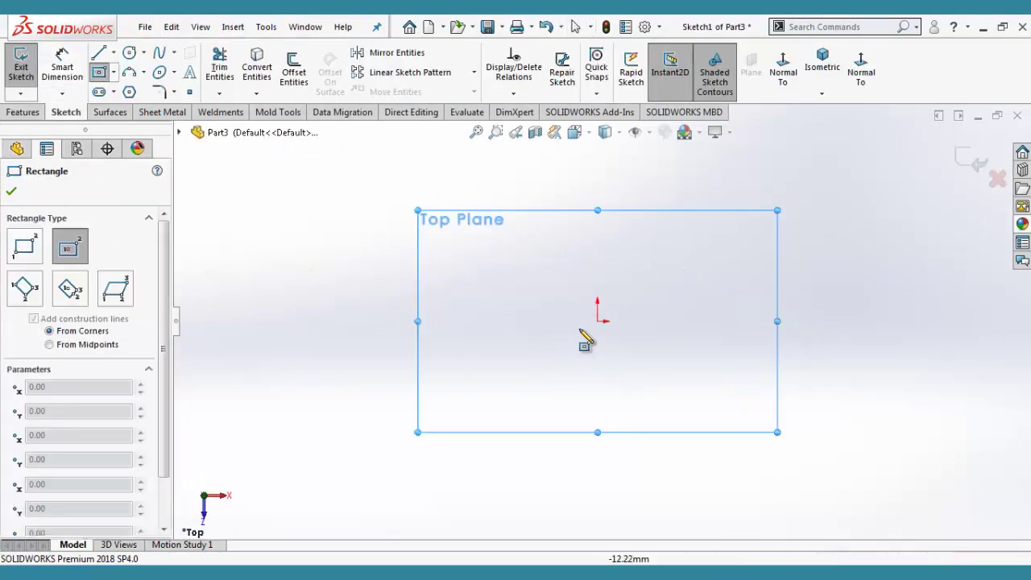
left_click(599, 321)
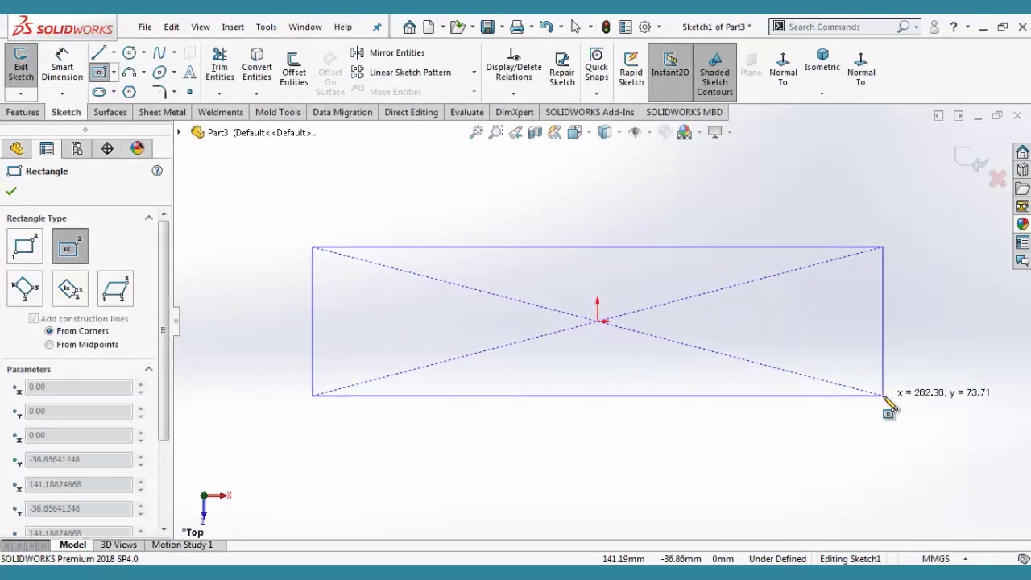
left_click(884, 395)
key("Escape")
Step: Extrude the rectangle 47 mm into a solid block
left_click(19, 112)
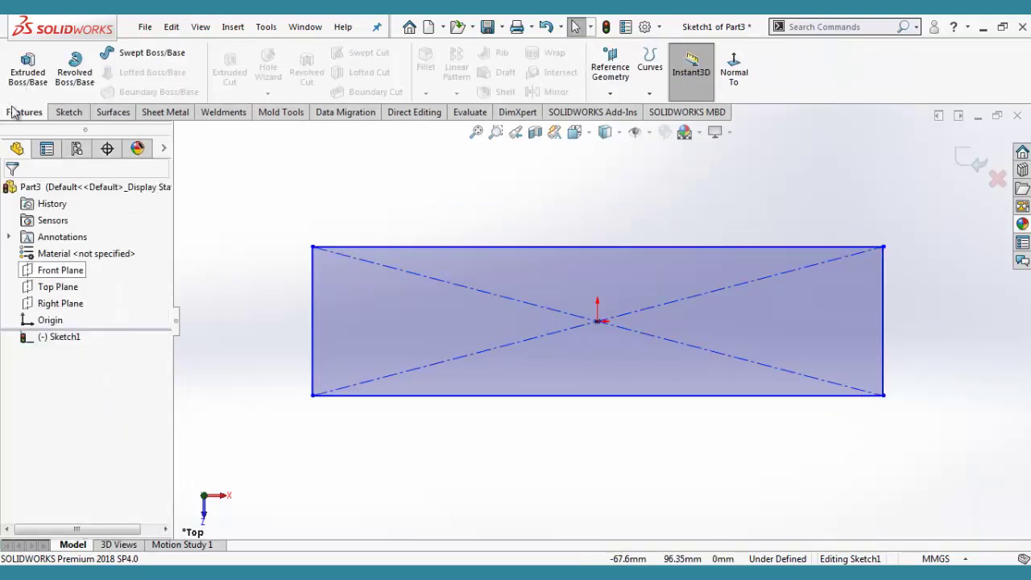
left_click(27, 66)
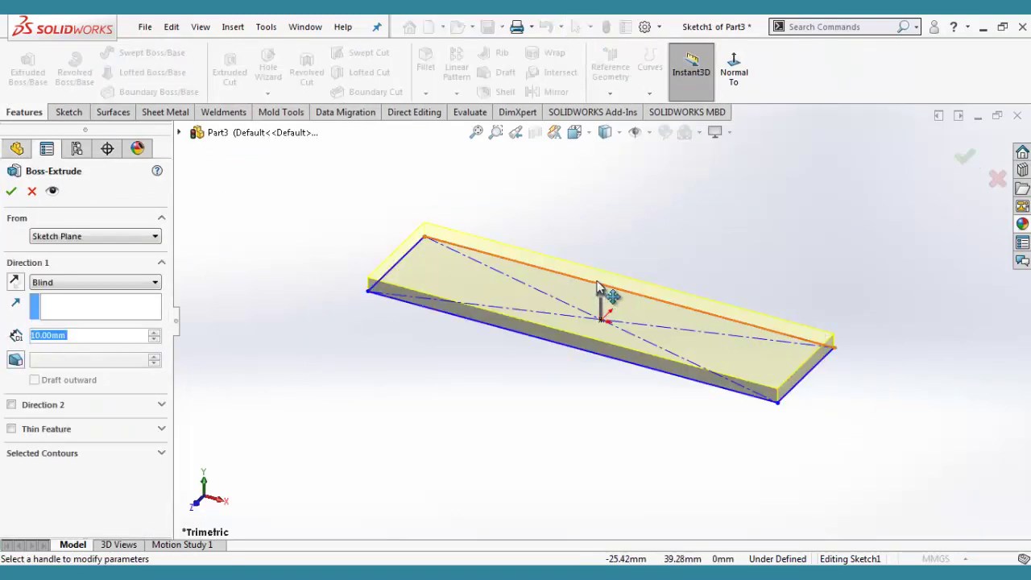
mouse_move(600, 294)
left_mouse_down()
mouse_move(615, 198)
mouse_move(600, 240)
left_mouse_up()
left_click(965, 158)
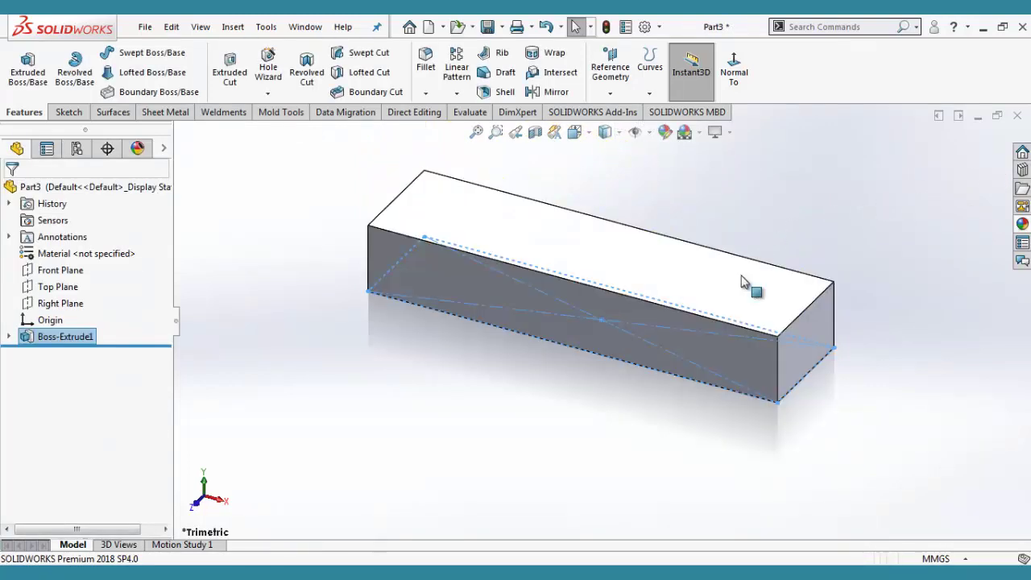
scroll(737, 311, "down", 2)
Step: Start a sketch on the block's top face and convert its edges into the sketch
left_click(750, 295)
left_click(817, 242)
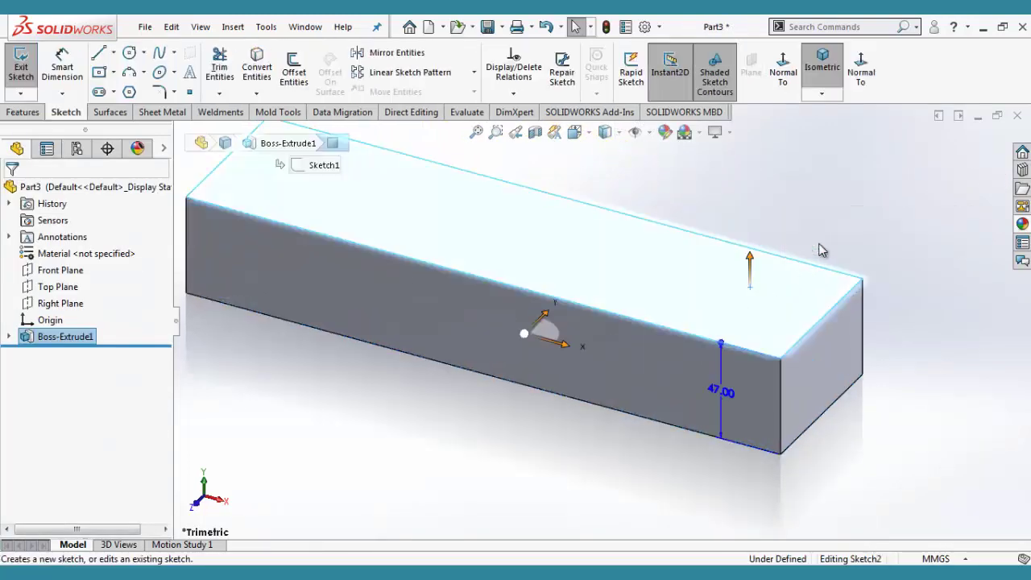
left_click(110, 74)
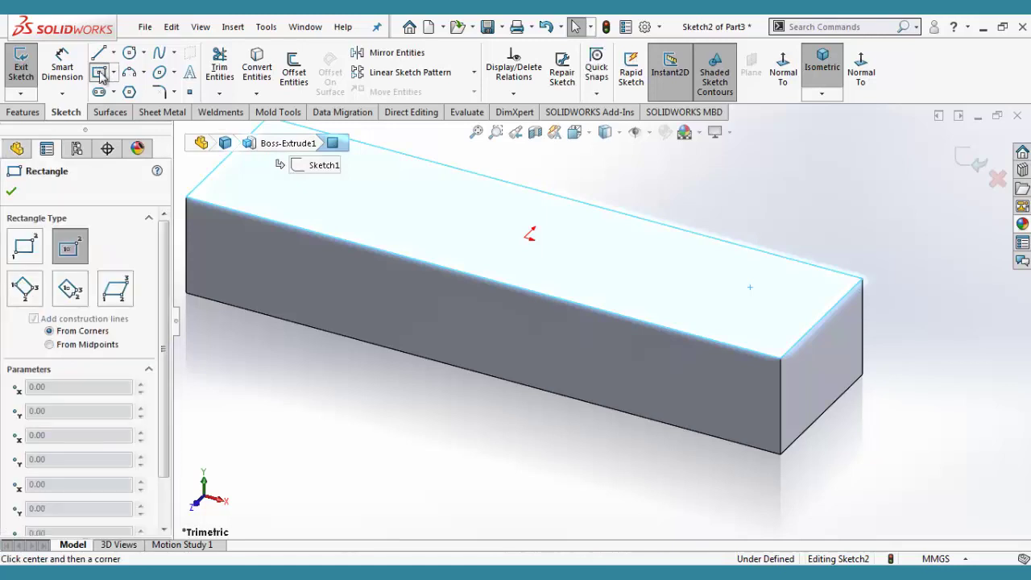
left_click(257, 65)
scroll(548, 216, "up", 3)
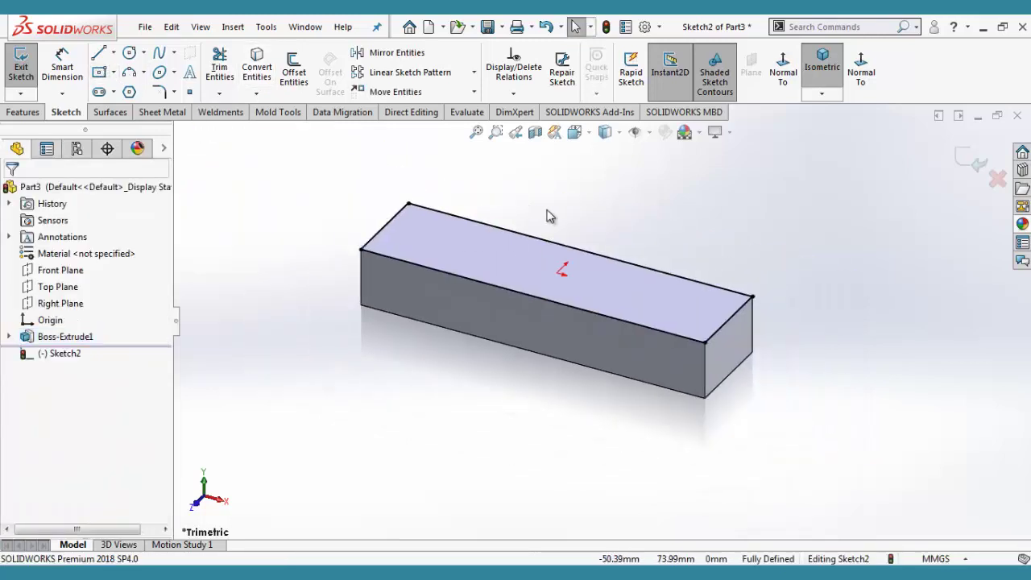
Step: Draw a line joining the midpoints of the back and front edges
left_click(100, 54)
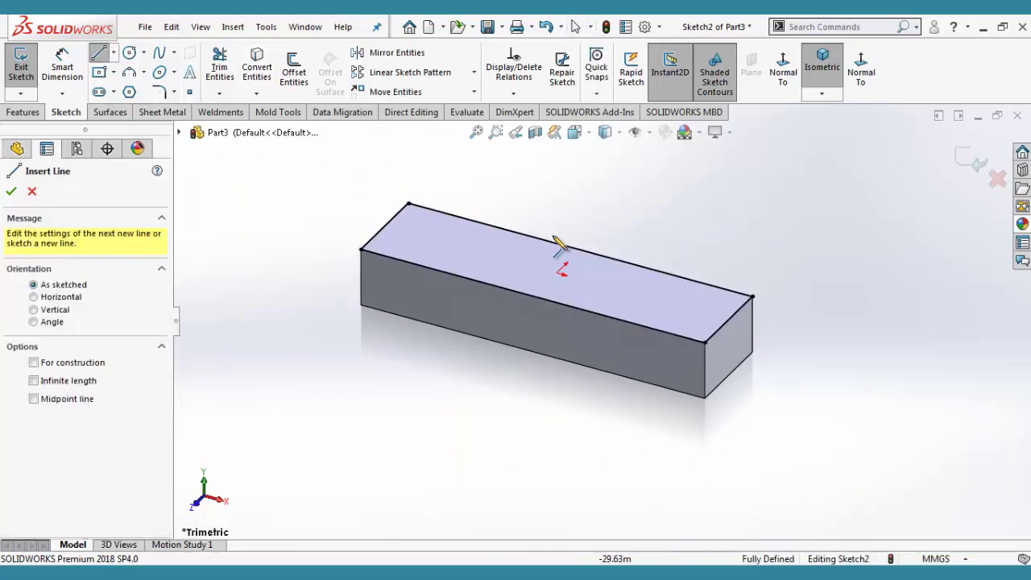
left_click(579, 249)
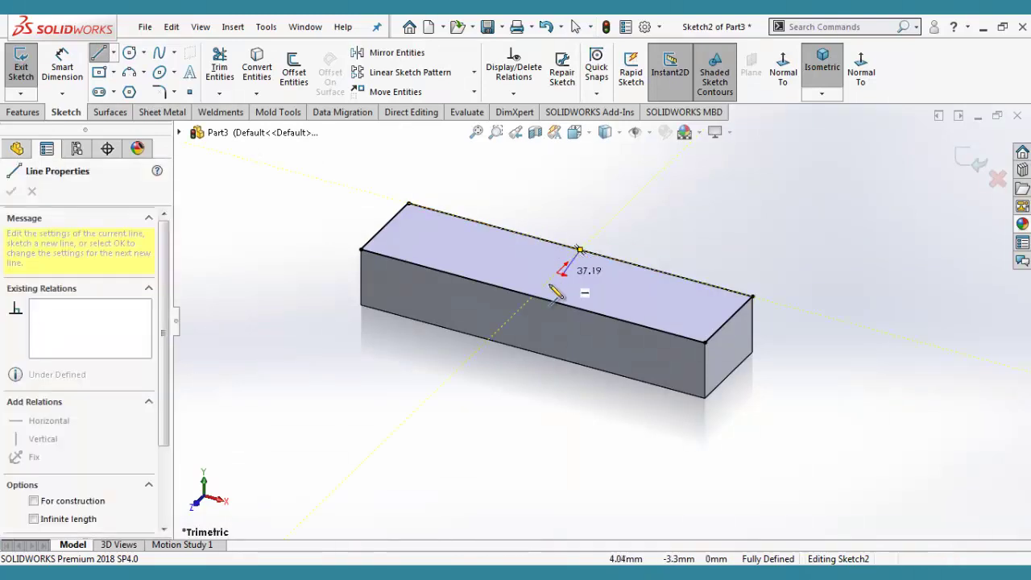
left_click(532, 296)
key("Escape")
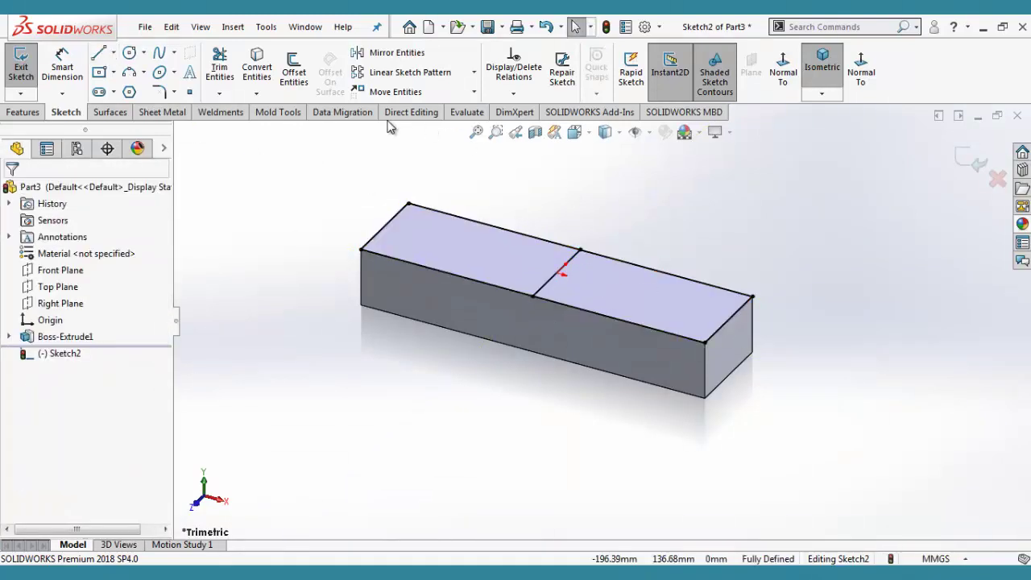
scroll(574, 237, "down", 3)
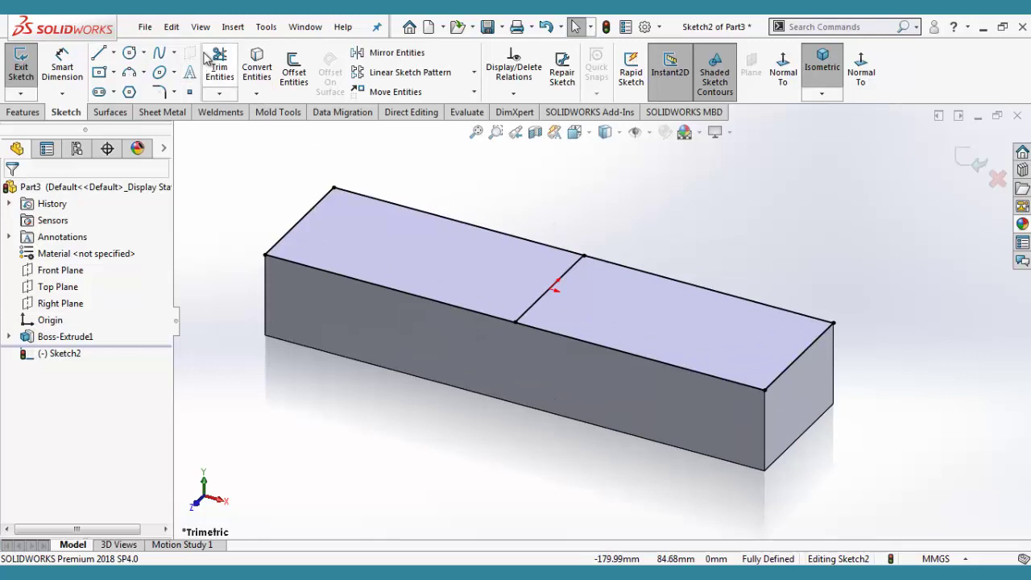
Step: Trim away the left-half edges so only the right half remains a closed outline
left_click(207, 58)
left_click_drag(493, 203, 439, 318)
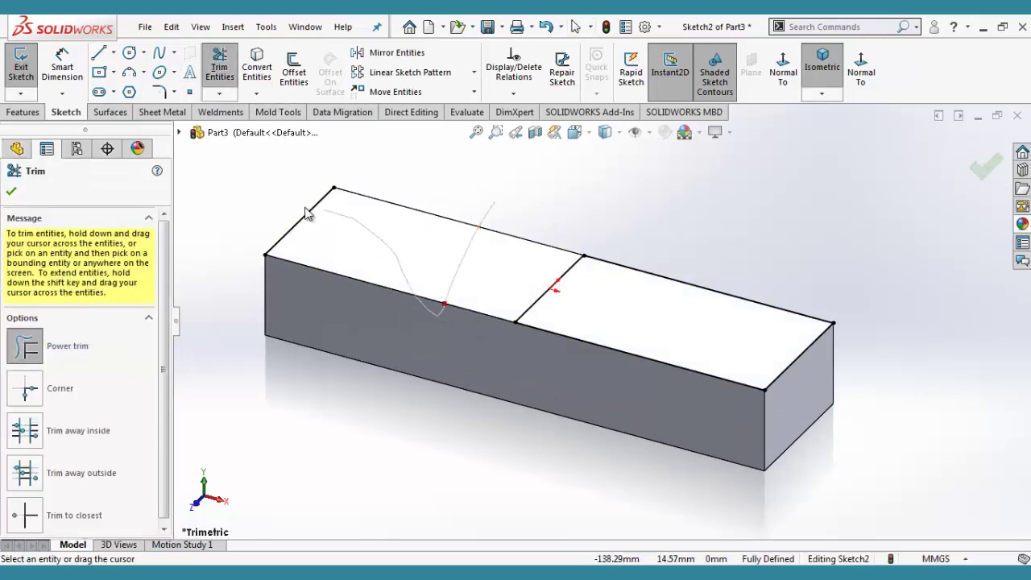
left_click_drag(307, 213, 298, 203)
scroll(846, 290, "down", 3)
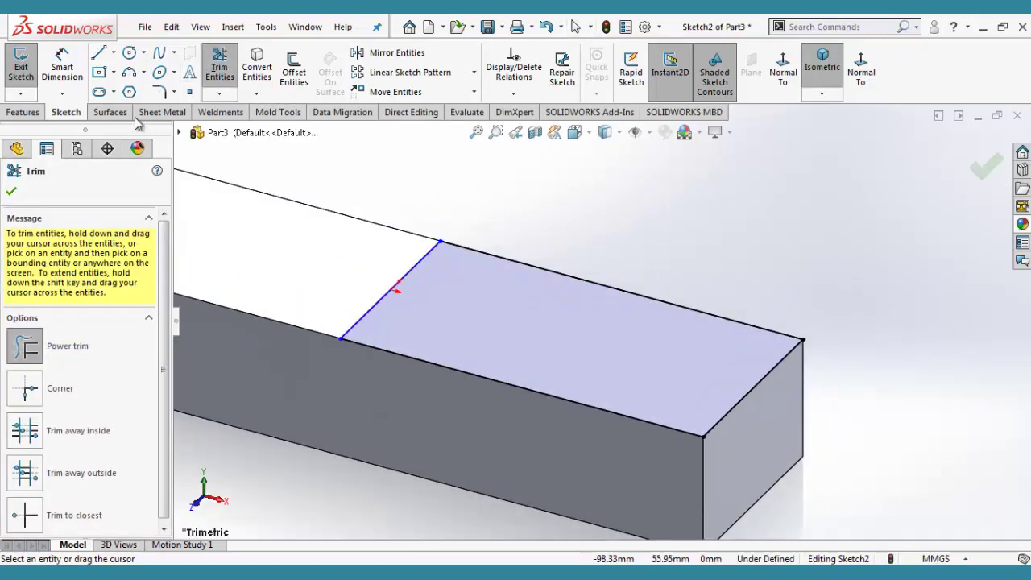
left_click(22, 112)
Step: Extrude the right-half outline 71 mm upward, merged with the block
left_click(27, 66)
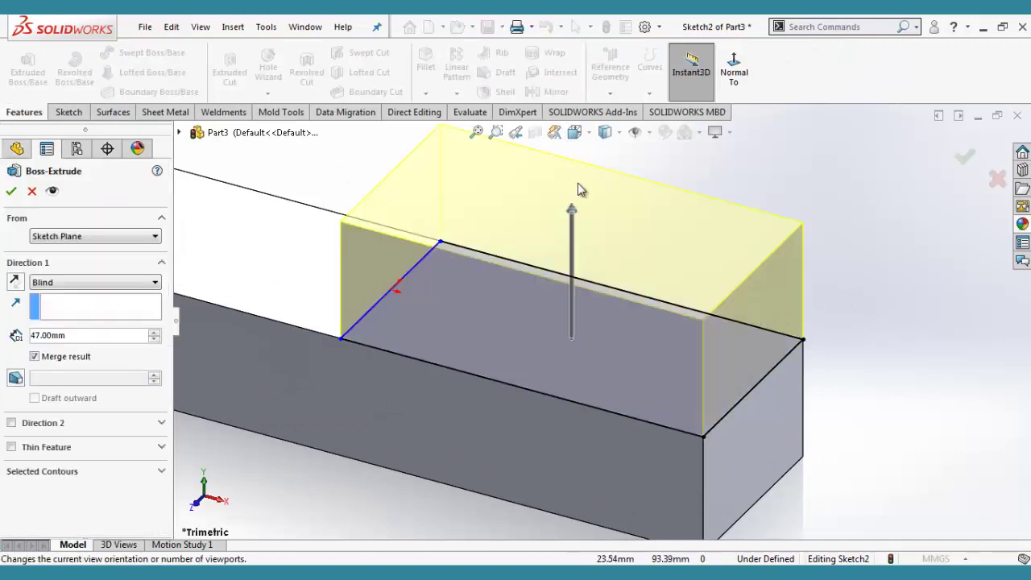
left_click_drag(573, 208, 576, 141)
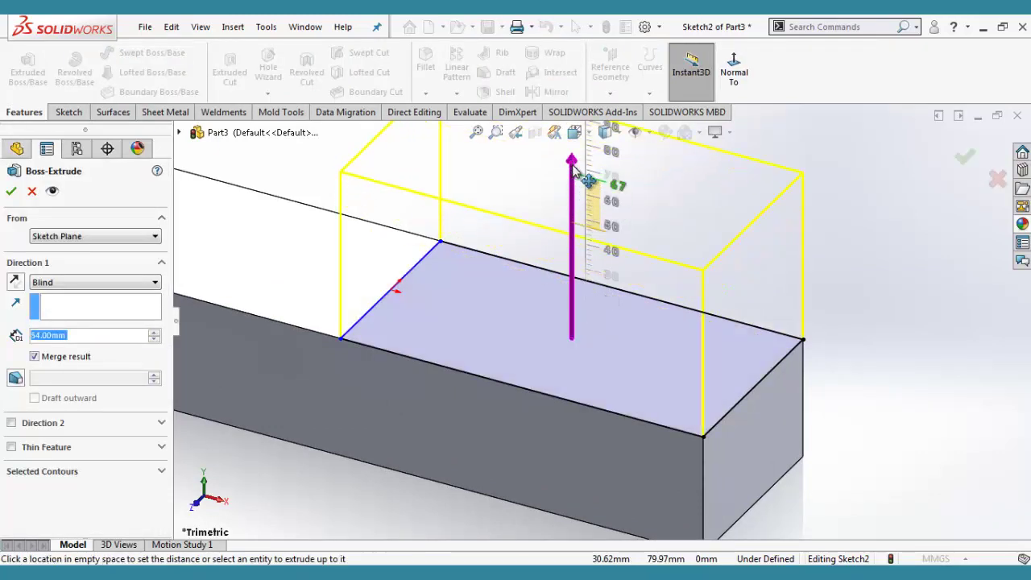
scroll(636, 255, "up", 2)
scroll(636, 255, "up", 2)
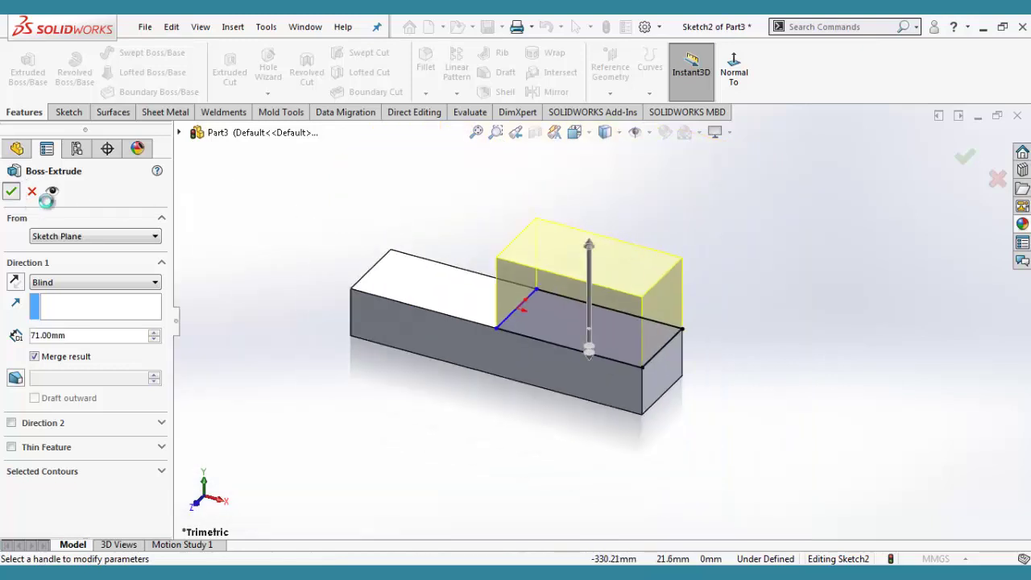
mouse_move(659, 214)
middle_mouse_down()
mouse_move(601, 215)
mouse_move(622, 198)
mouse_move(594, 235)
middle_mouse_up()
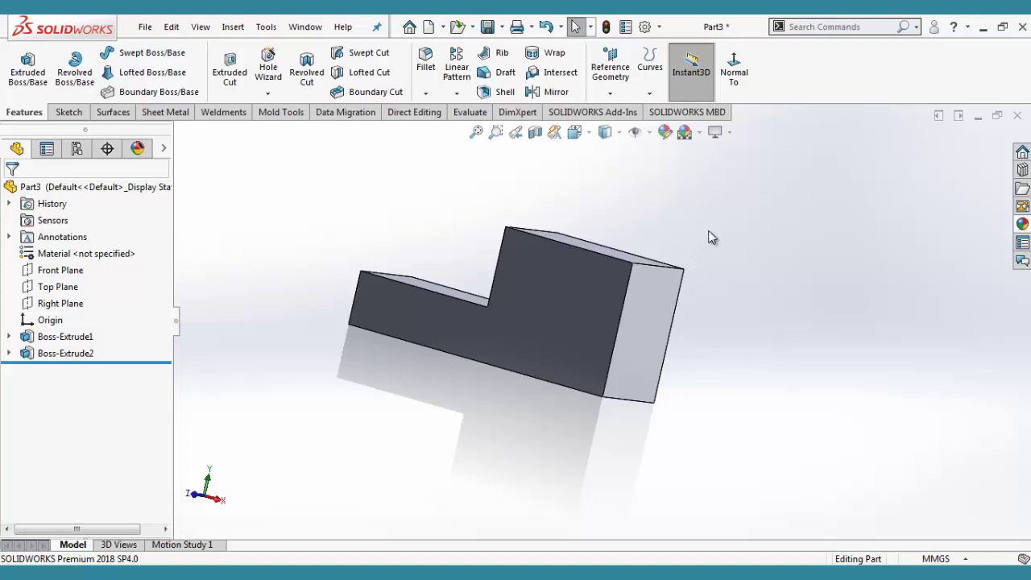
Step: Shell the L-shaped block with 10 mm walls, removing its front face
left_click(505, 93)
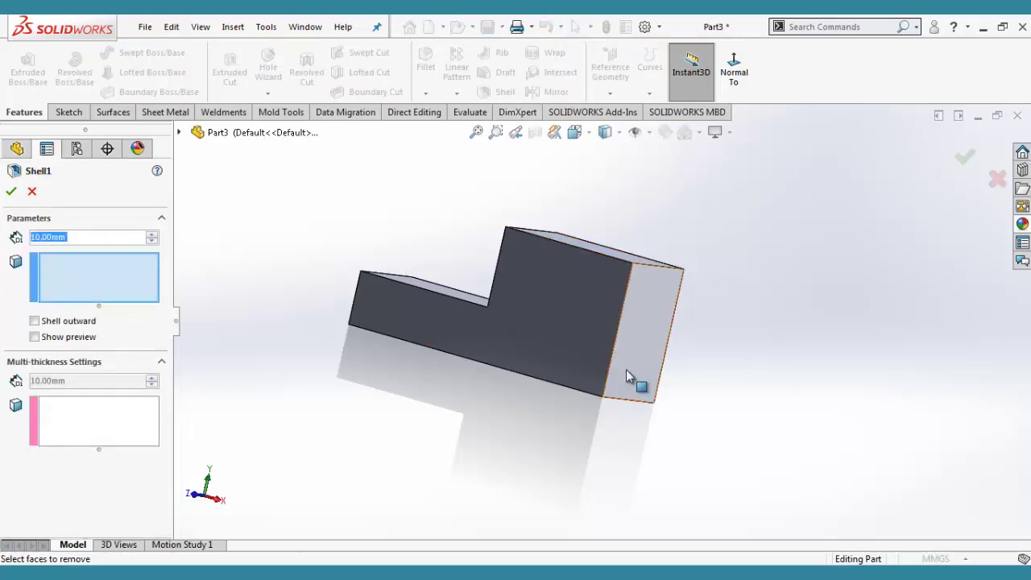
left_click(550, 357)
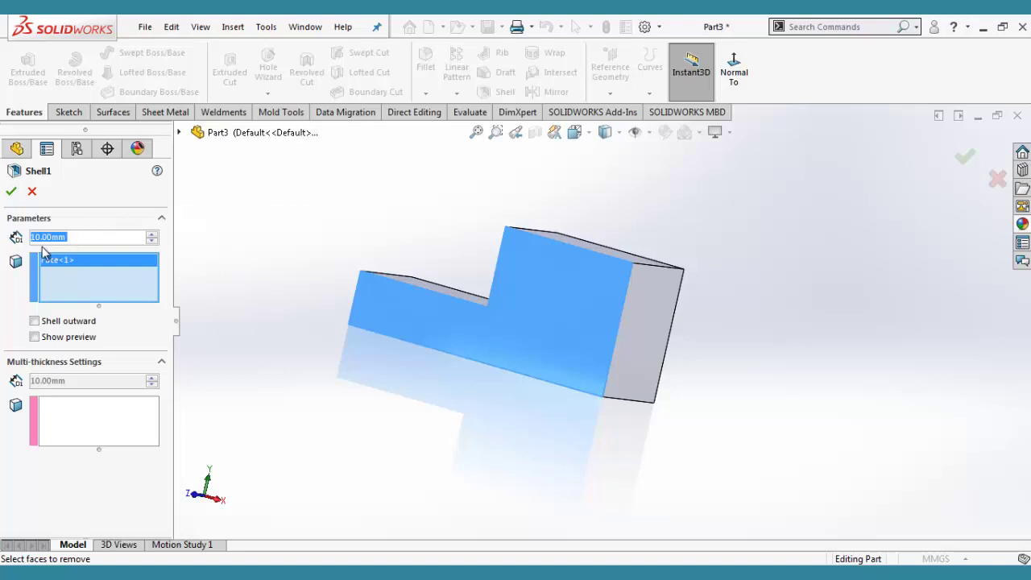
left_click(10, 195)
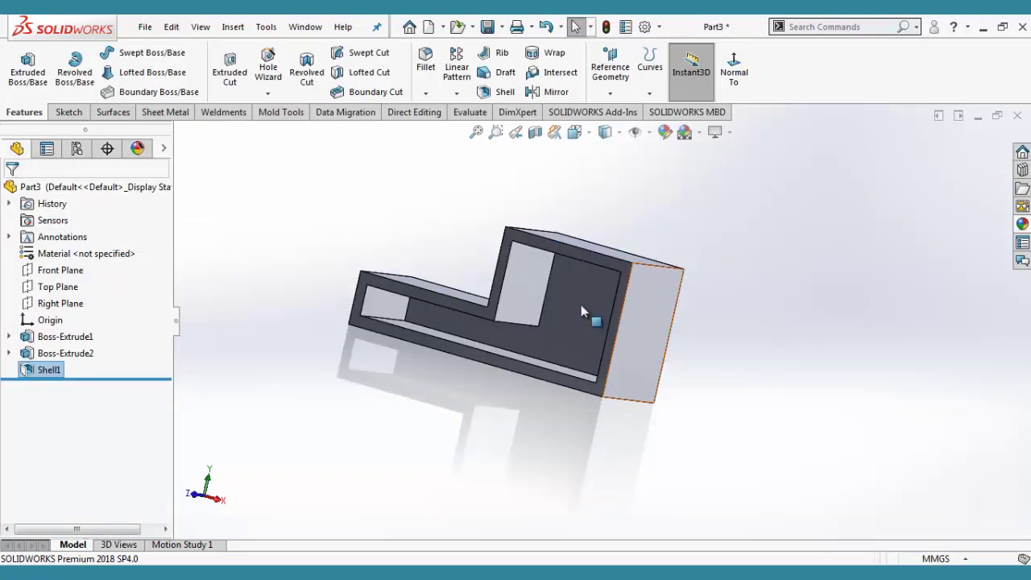
middle_click_drag(581, 312, 662, 249)
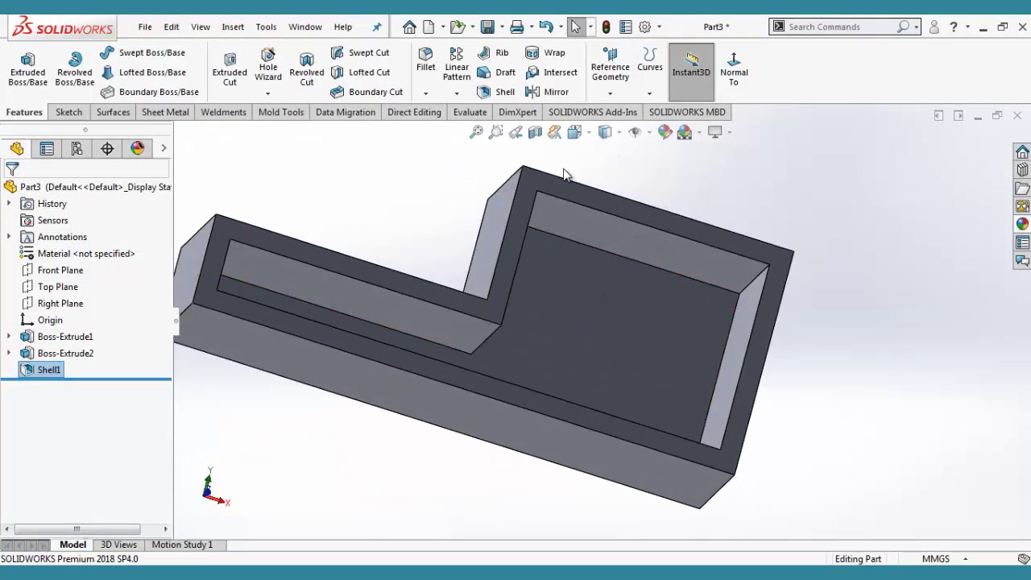
scroll(611, 338, "up", 2)
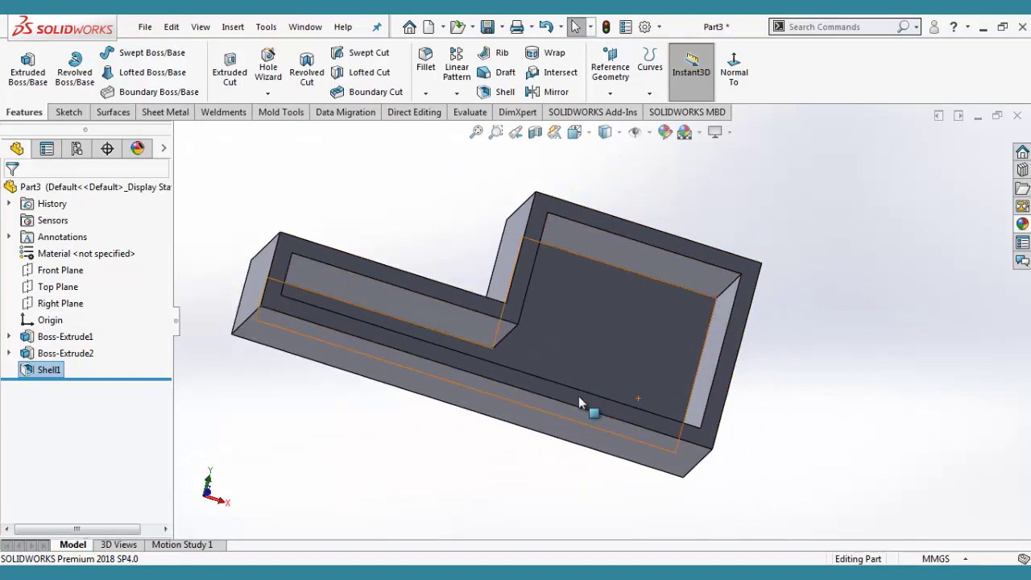
mouse_move(578, 396)
middle_mouse_down()
mouse_move(439, 428)
mouse_move(557, 357)
mouse_move(610, 295)
mouse_move(661, 293)
mouse_move(629, 300)
mouse_move(636, 314)
mouse_move(501, 322)
mouse_move(553, 244)
mouse_move(514, 257)
mouse_move(548, 392)
middle_mouse_up()
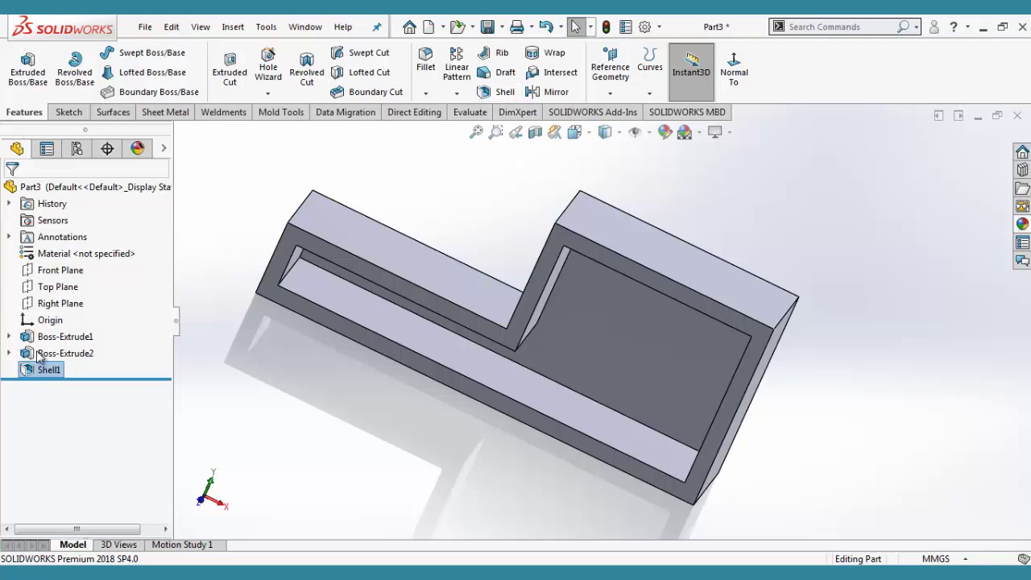
Step: Edit Shell1 and give the long front face a 1 mm multi-thickness
left_click(24, 372)
left_click(37, 322)
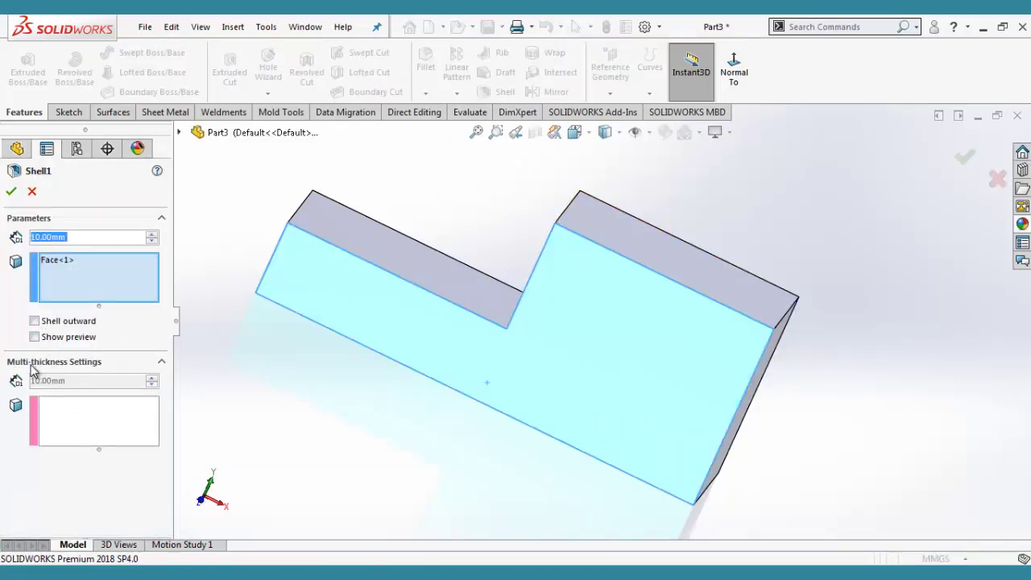
left_click(98, 434)
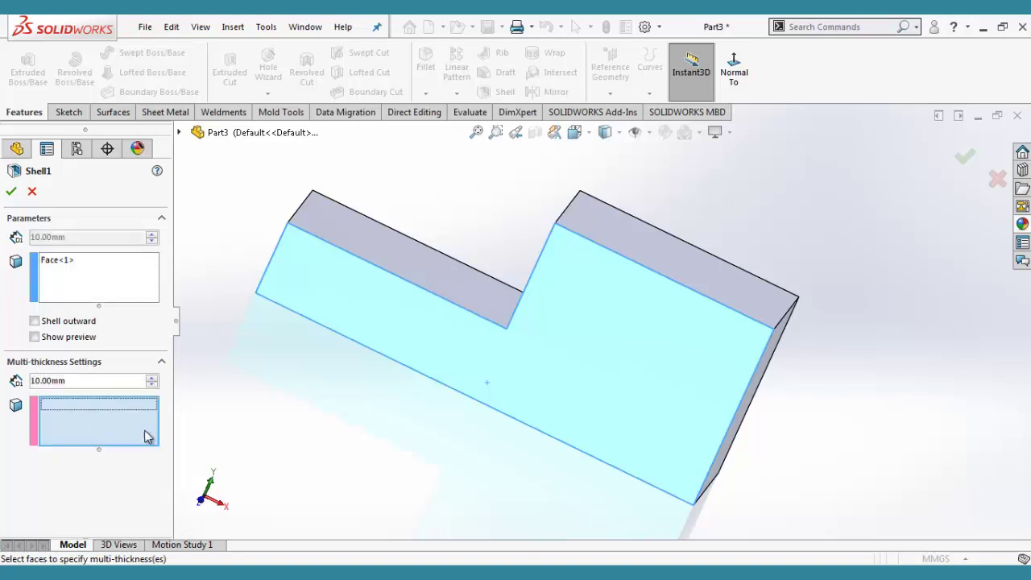
mouse_move(475, 457)
middle_mouse_down()
mouse_move(472, 317)
mouse_move(493, 286)
middle_mouse_up()
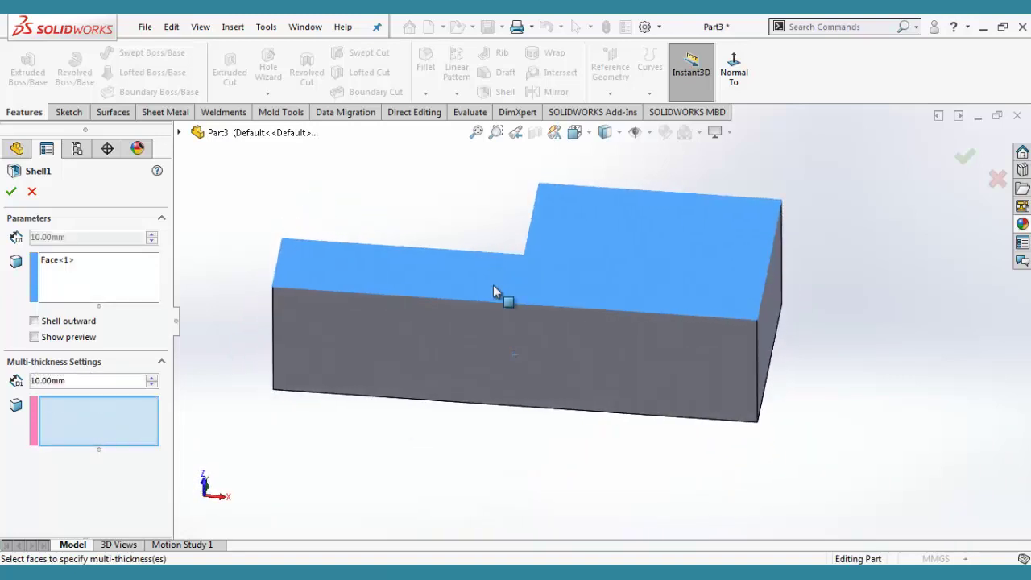
left_click(502, 355)
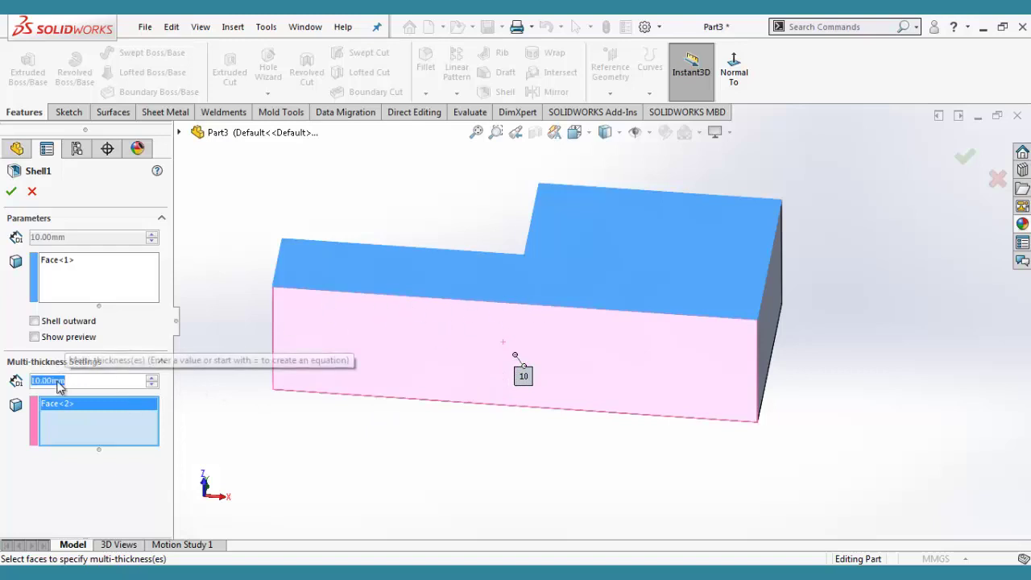
type("1")
key("Return")
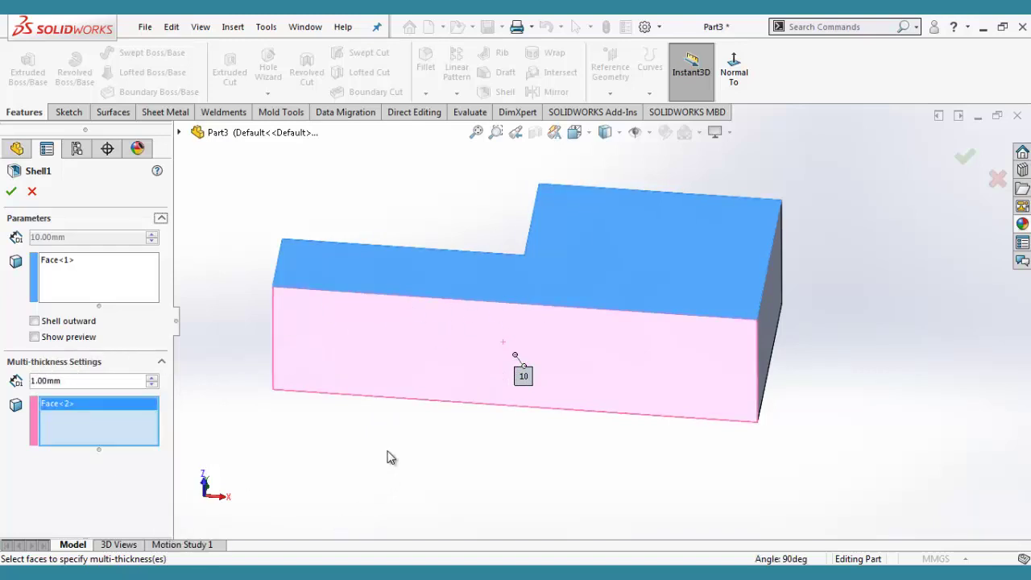
Step: Give the end face a 3 mm thickness and accept the edited shell
mouse_move(387, 457)
middle_mouse_down()
mouse_move(435, 433)
mouse_move(373, 511)
mouse_move(708, 364)
middle_mouse_up()
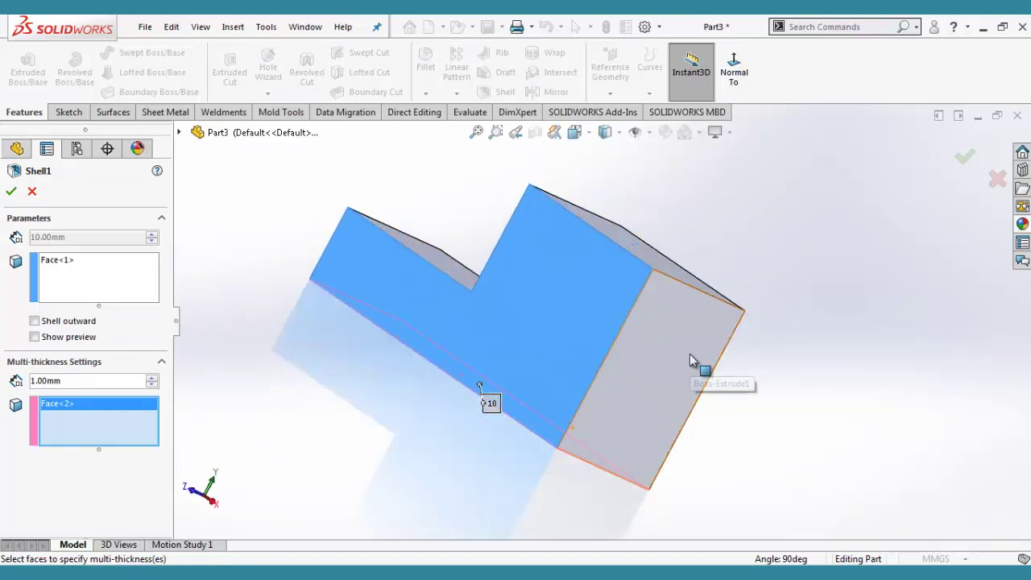
middle_click_drag(660, 283, 605, 347)
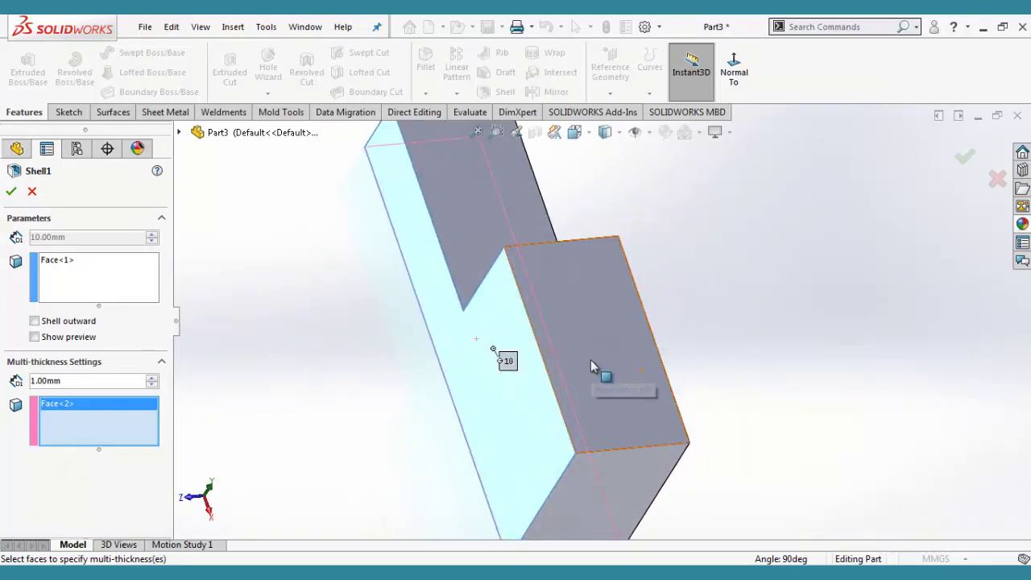
left_click(592, 367)
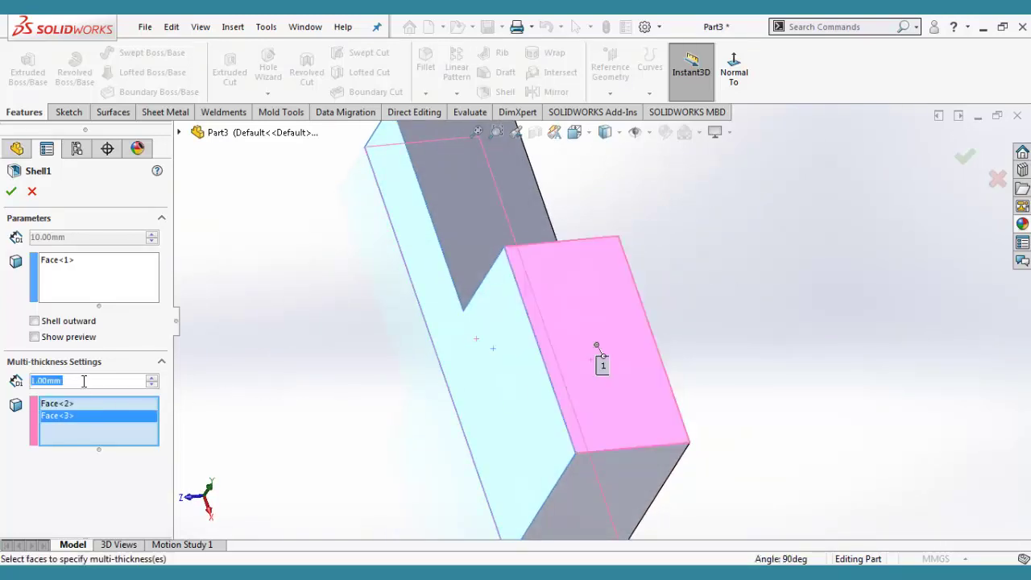
type("3")
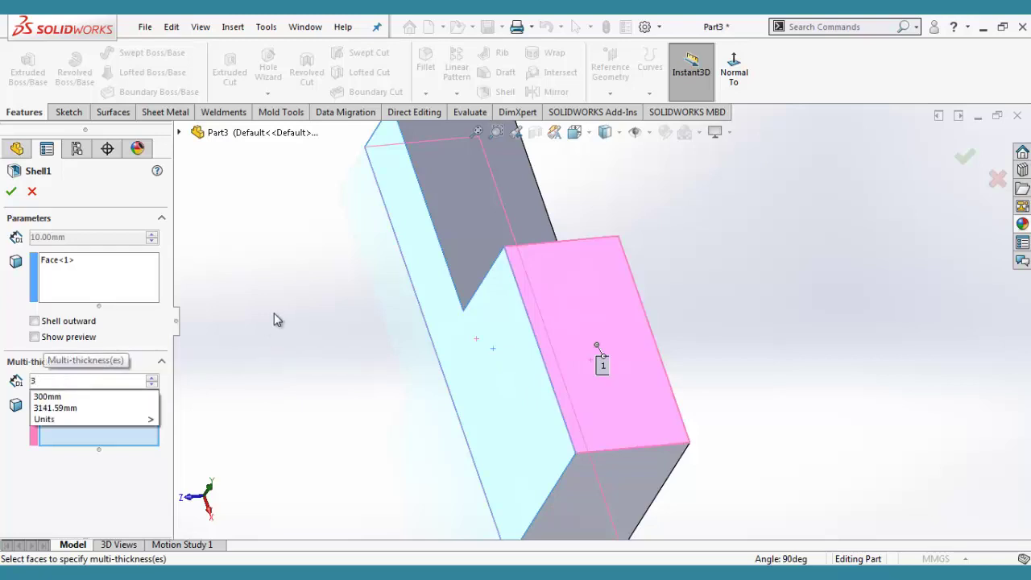
key("Return")
mouse_move(336, 390)
middle_mouse_down()
mouse_move(399, 330)
mouse_move(631, 312)
middle_mouse_up()
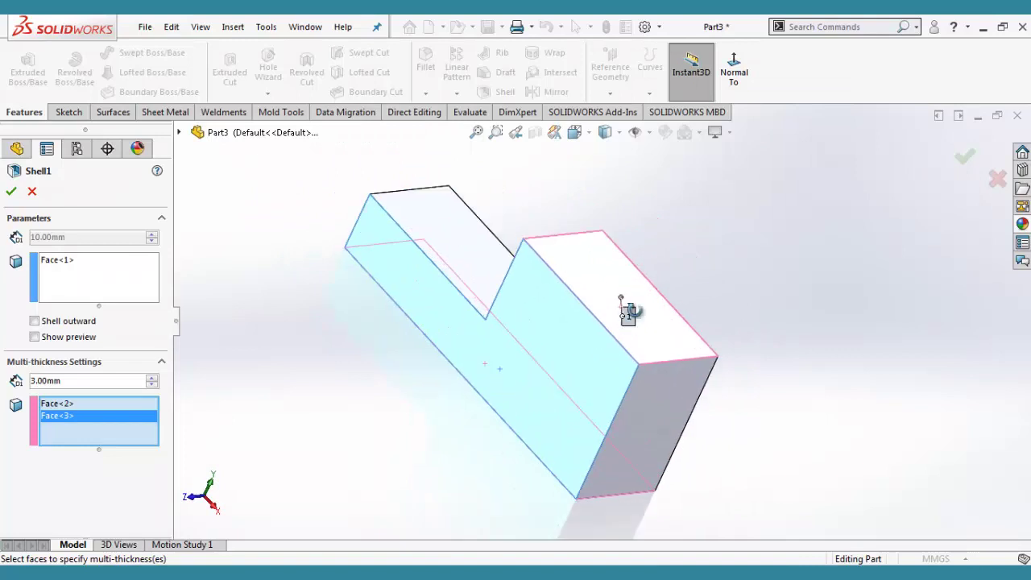
scroll(676, 279, "down", 3)
scroll(639, 298, "up", 3)
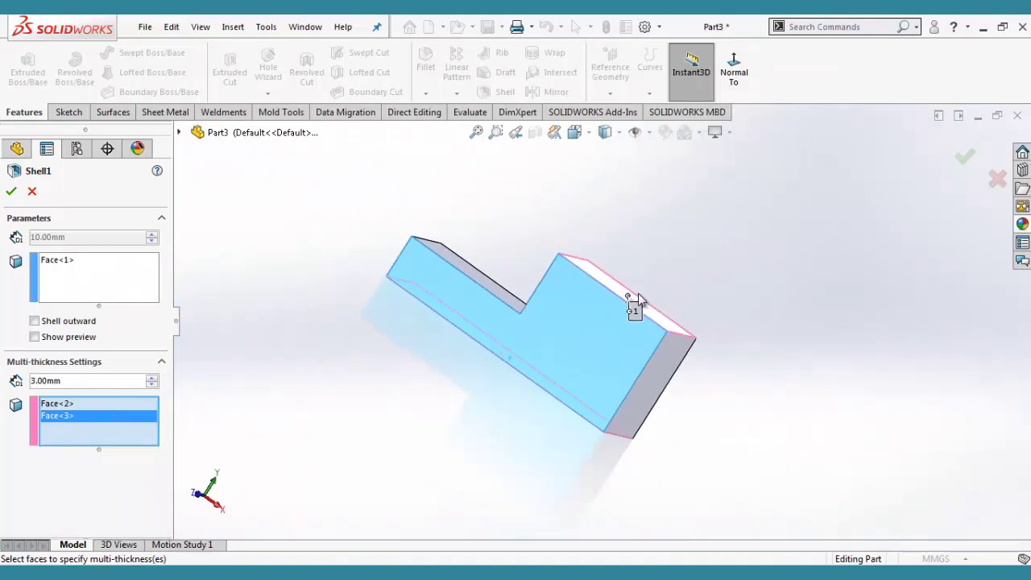
left_click(10, 192)
Step: Zoom and orbit to inspect the hollowed part, then close its document
scroll(633, 355, "down", 2)
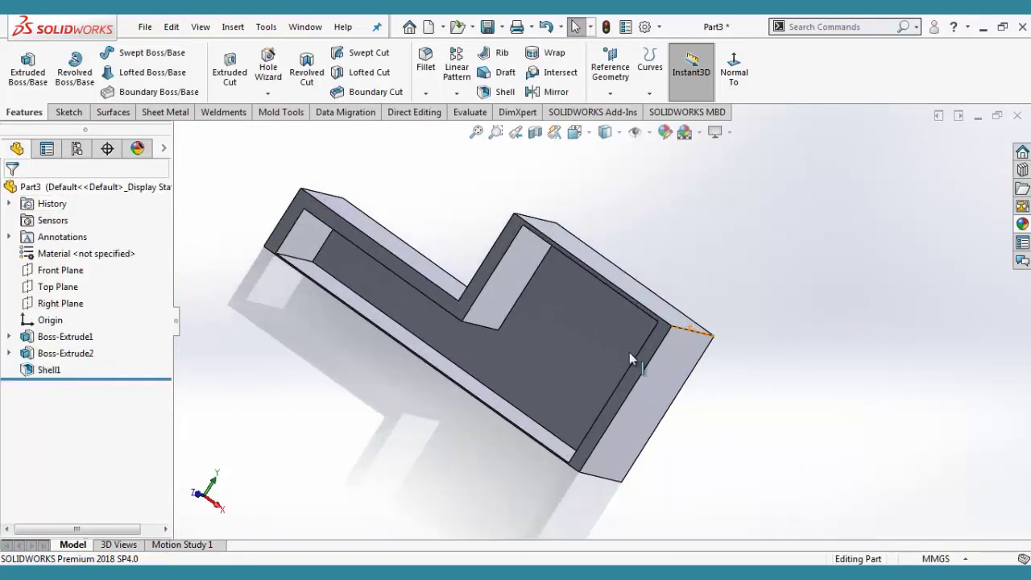
scroll(460, 455, "down", 3)
scroll(481, 406, "down", 3)
scroll(546, 387, "down", 3)
scroll(546, 387, "up", 2)
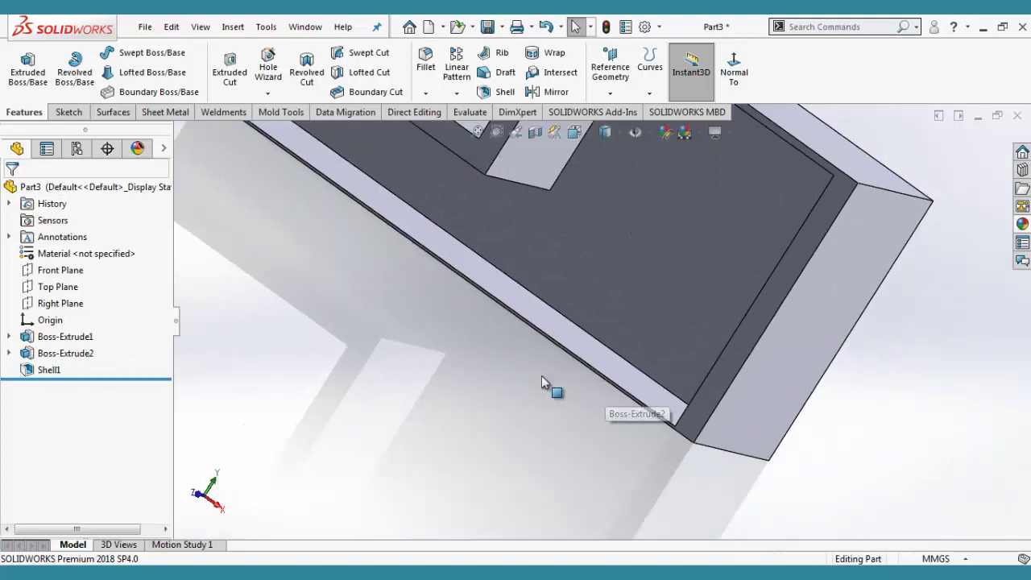
scroll(543, 380, "up", 4)
scroll(634, 253, "down", 1)
scroll(673, 266, "up", 5)
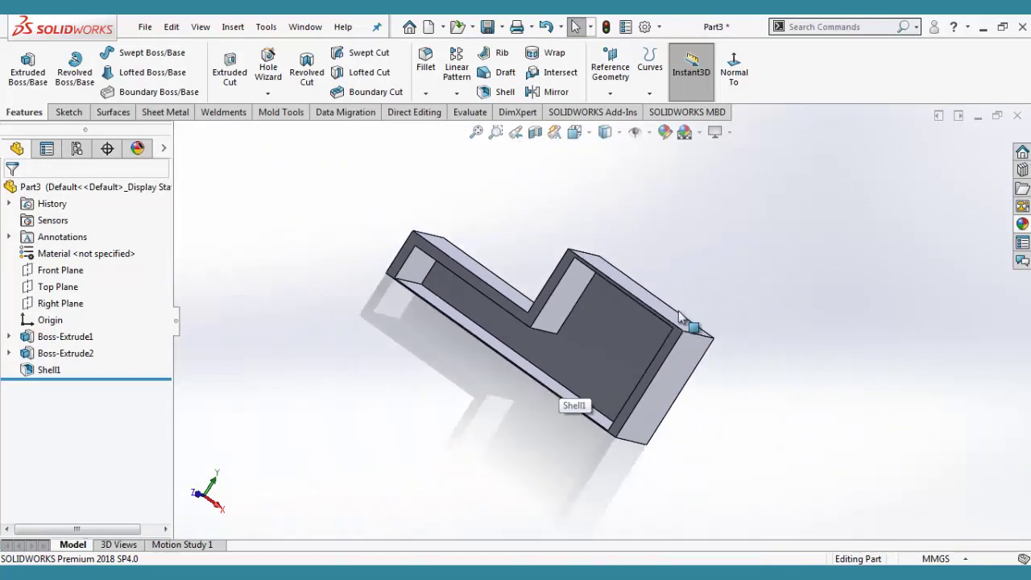
mouse_move(685, 325)
middle_mouse_down()
mouse_move(656, 249)
mouse_move(636, 433)
mouse_move(626, 368)
mouse_move(638, 265)
mouse_move(652, 354)
middle_mouse_up()
scroll(642, 316, "down", 2)
scroll(650, 391, "down", 2)
middle_click_drag(650, 391, 652, 395)
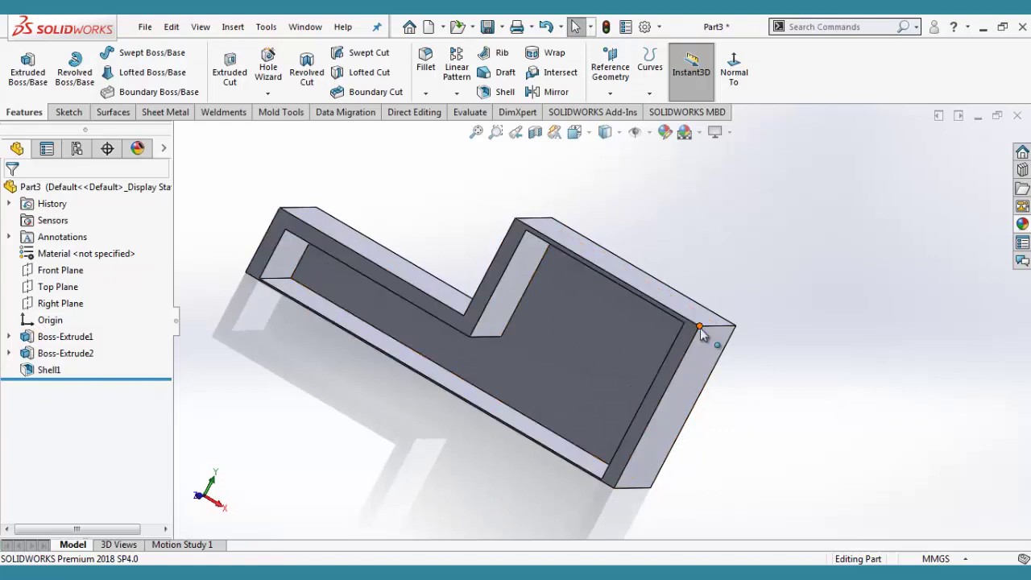
scroll(709, 345, "up", 3)
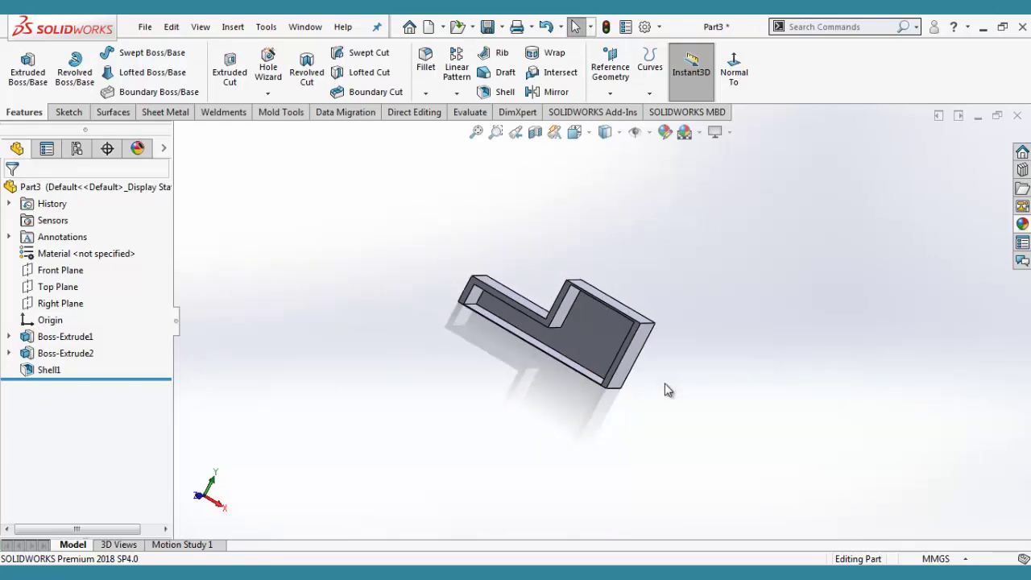
scroll(667, 391, "up", 3)
scroll(650, 380, "down", 1)
scroll(628, 366, "down", 2)
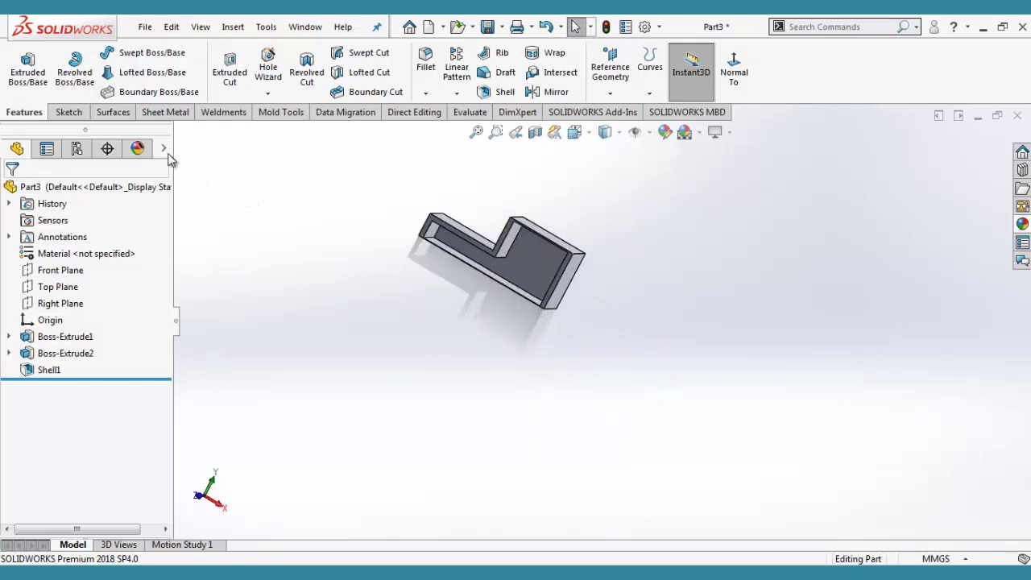
left_click(1015, 118)
Step: Discard the old part's changes, create a new part, and sketch on its Top Plane
left_click(533, 324)
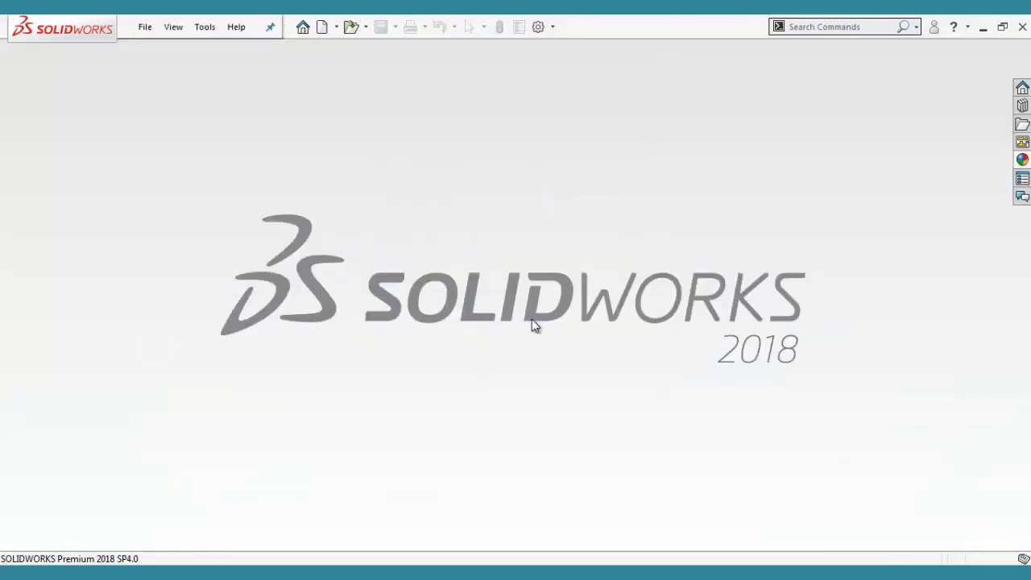
left_click(145, 24)
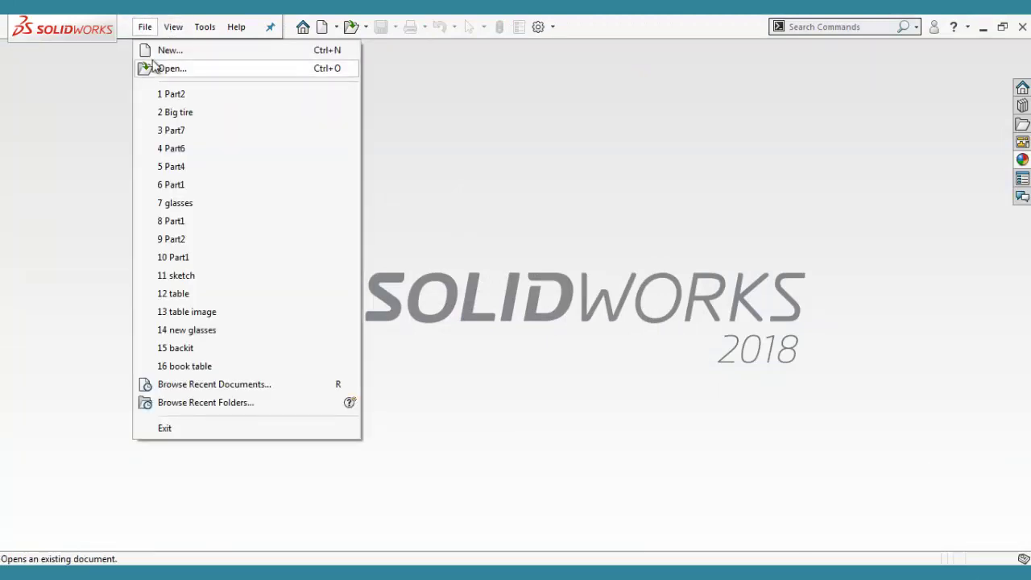
left_click(179, 50)
left_click(570, 449)
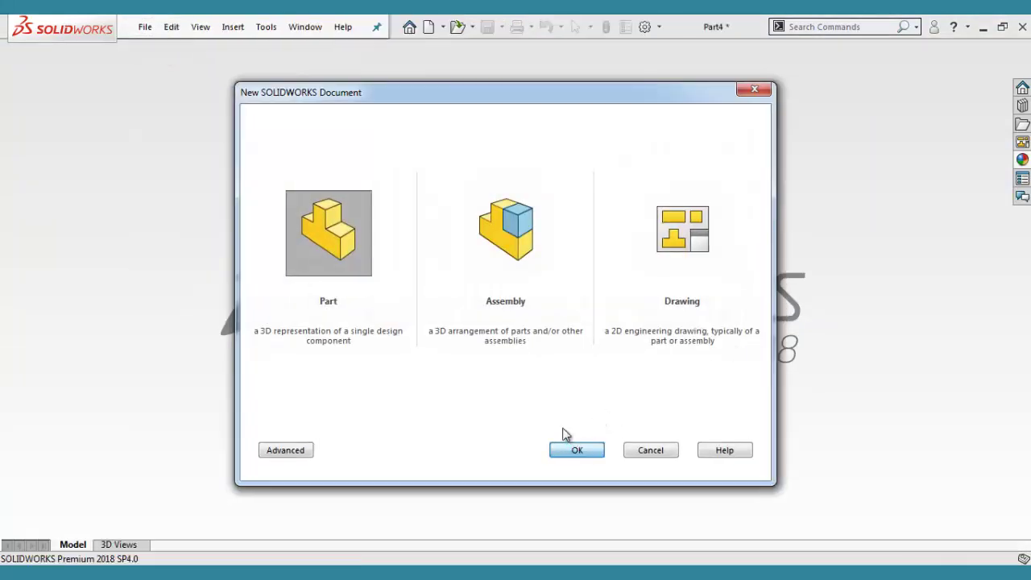
left_click(51, 288)
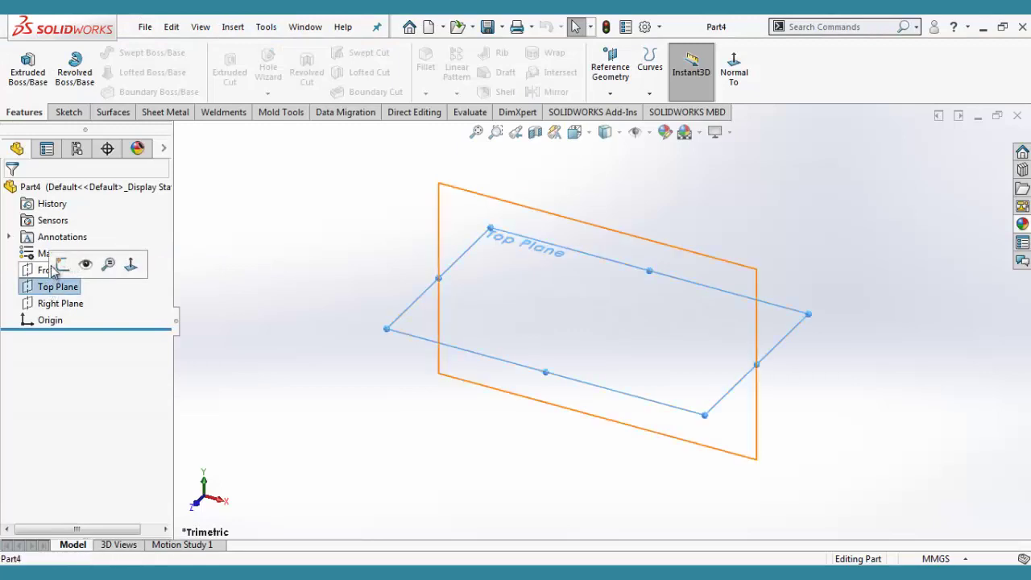
left_click(53, 263)
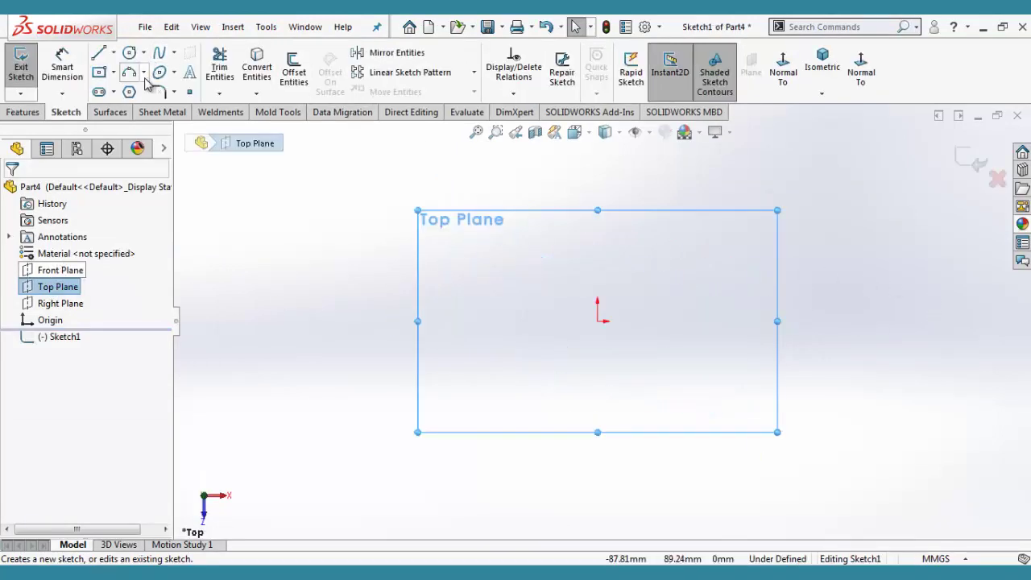
Step: Draw a wavy spline from the origin through several points to the lower left
left_click(159, 52)
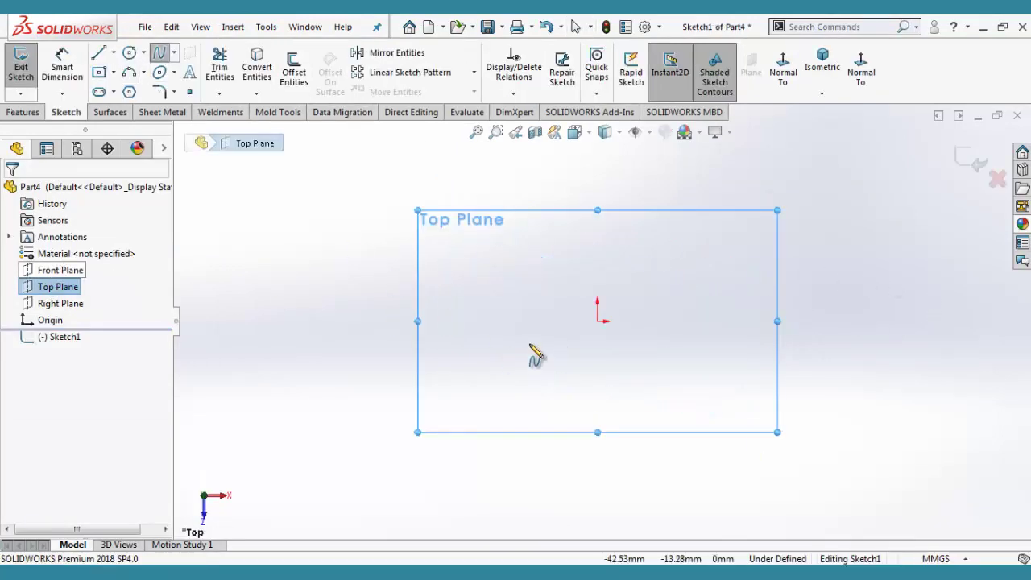
left_click(597, 321)
left_click(392, 266)
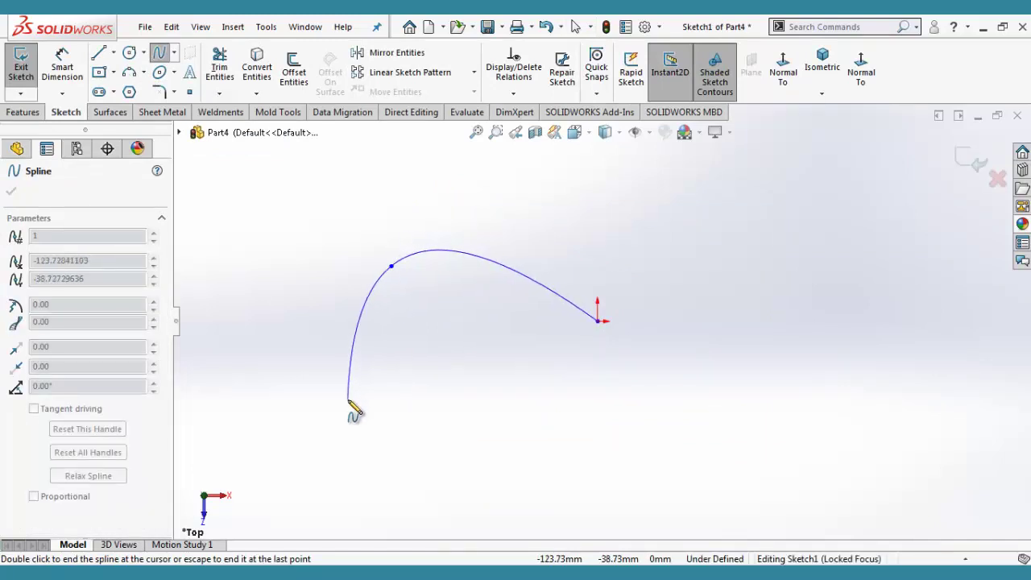
left_click(348, 399)
left_click(257, 331)
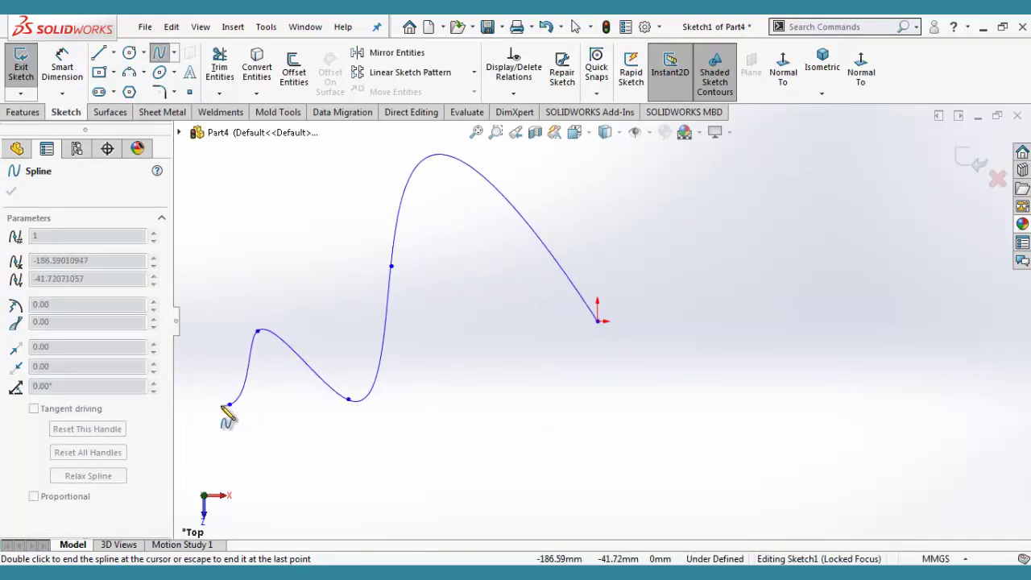
double_click(229, 404)
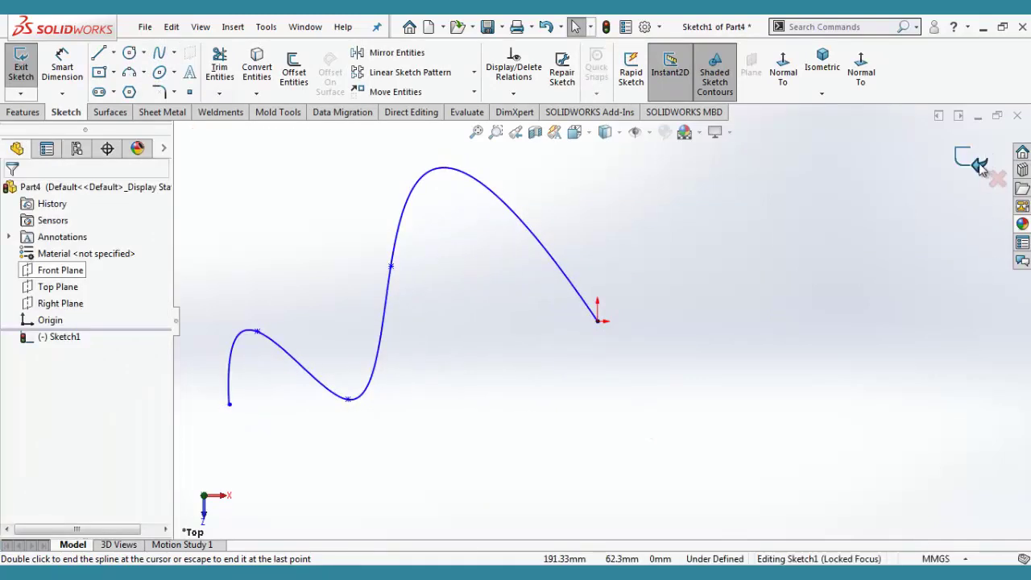
key("Escape")
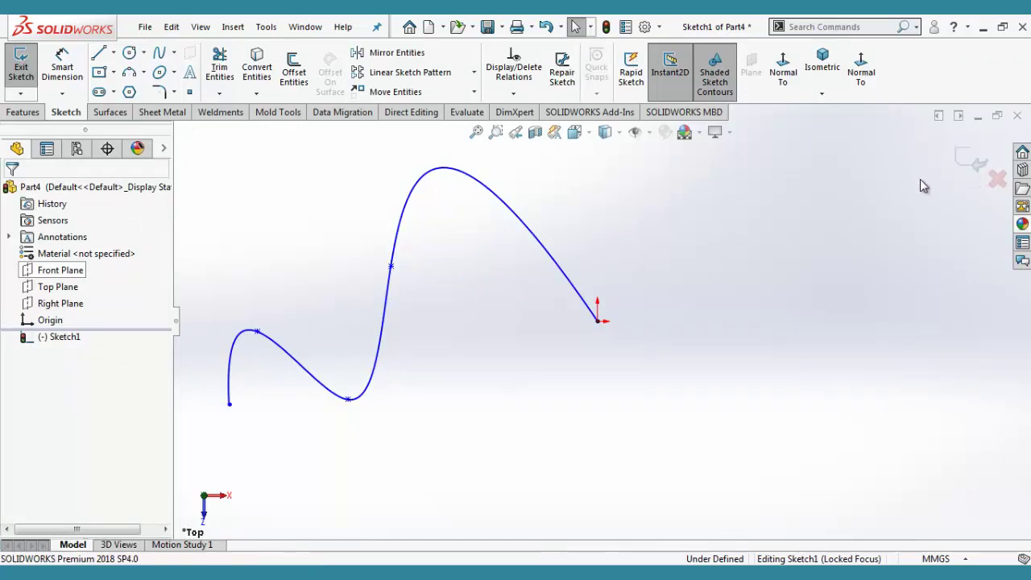
Step: Sweep a 10 mm circular profile along the spline to form a tube
left_click(25, 115)
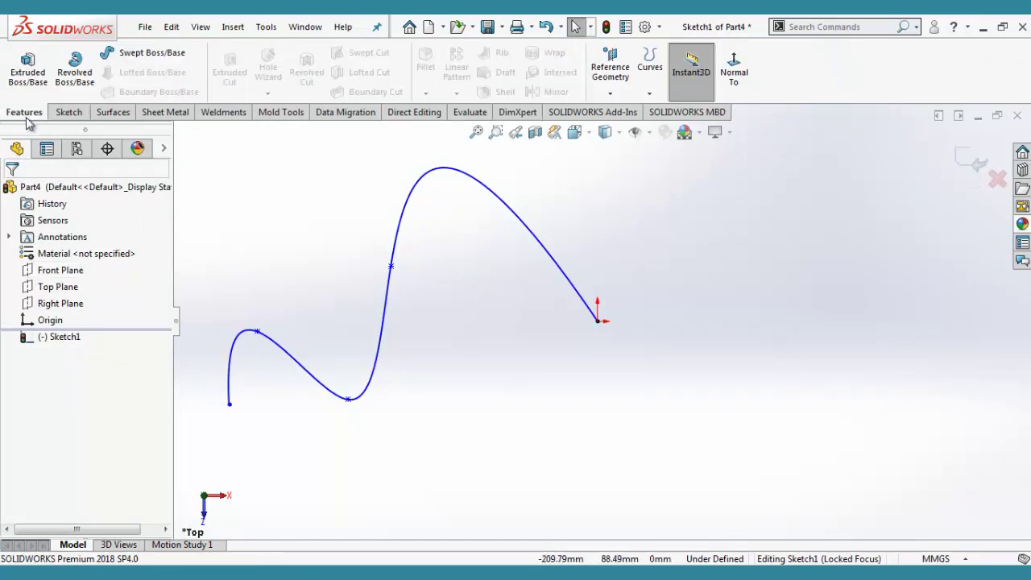
left_click(133, 55)
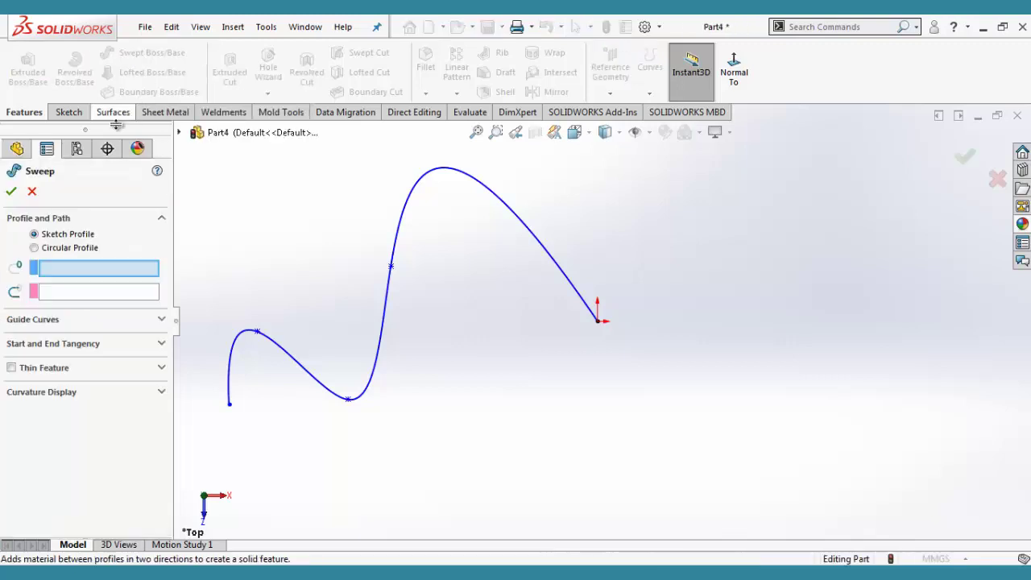
left_click(68, 249)
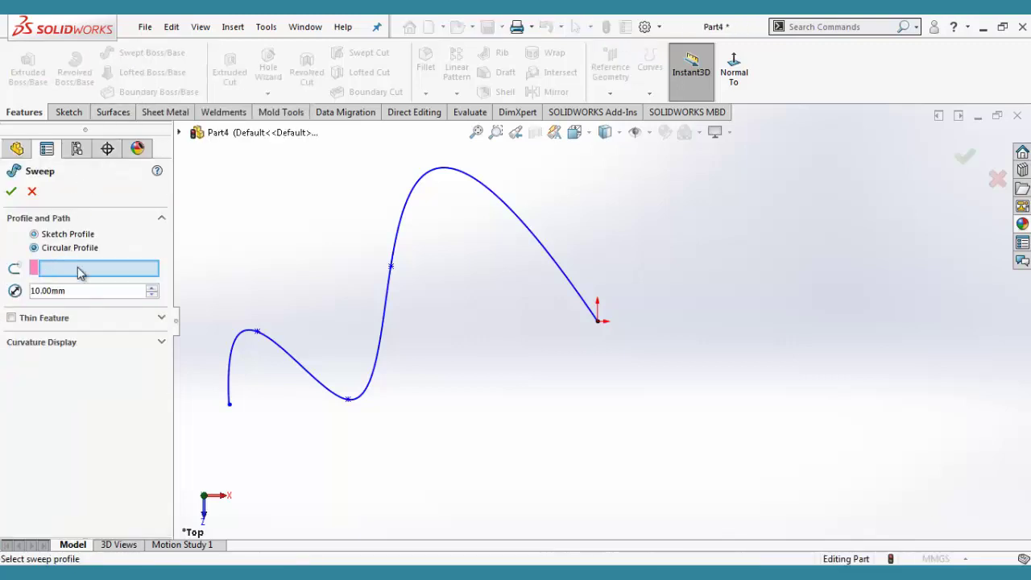
left_click(292, 357)
left_click(11, 191)
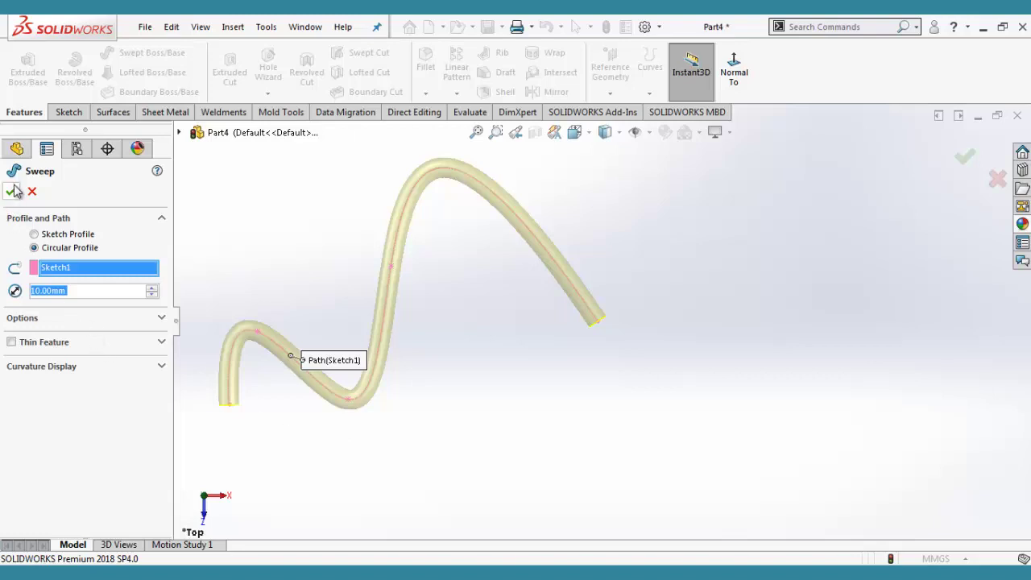
Step: Inspect the new tube in 3D and start a shell on it
left_click(642, 379)
scroll(650, 368, "up", 3)
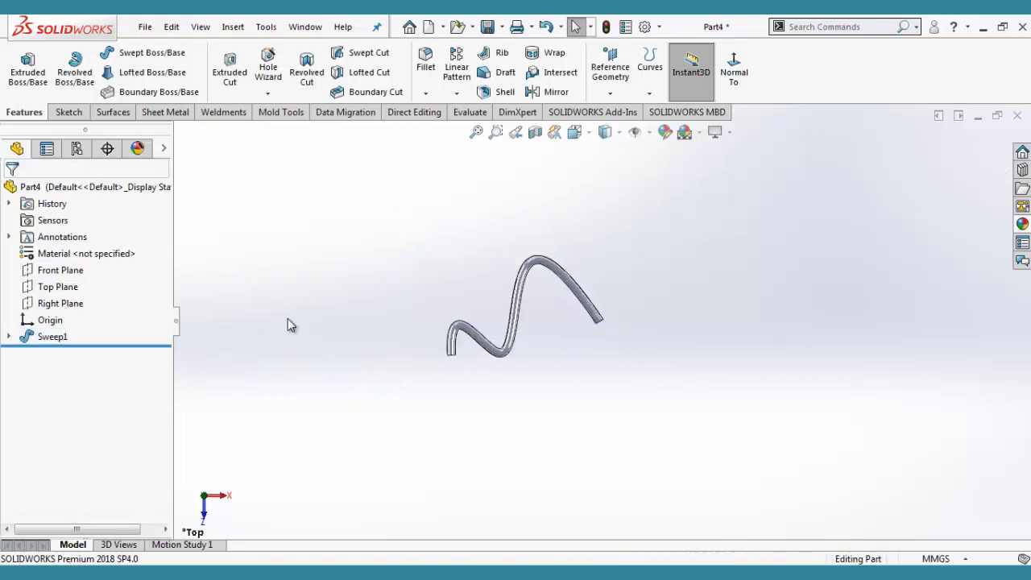
scroll(819, 321, "down", 2)
mouse_move(714, 357)
middle_mouse_down()
mouse_move(674, 230)
mouse_move(614, 164)
mouse_move(637, 235)
mouse_move(682, 205)
mouse_move(650, 228)
mouse_move(677, 266)
middle_mouse_up()
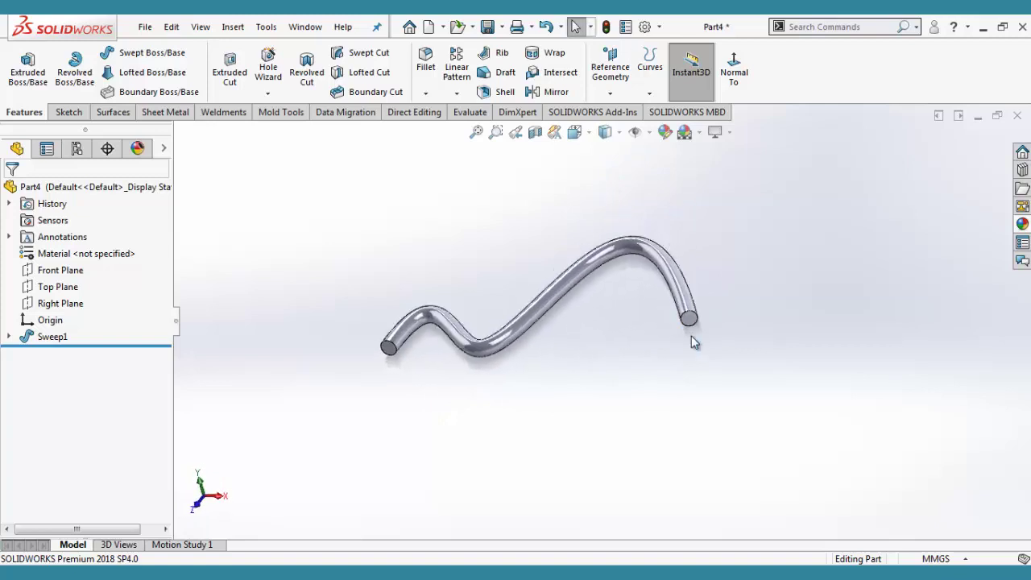
scroll(692, 335, "down", 3)
scroll(543, 354, "up", 3)
mouse_move(543, 353)
middle_mouse_down()
mouse_move(478, 306)
mouse_move(461, 369)
mouse_move(472, 290)
mouse_move(518, 179)
middle_mouse_up()
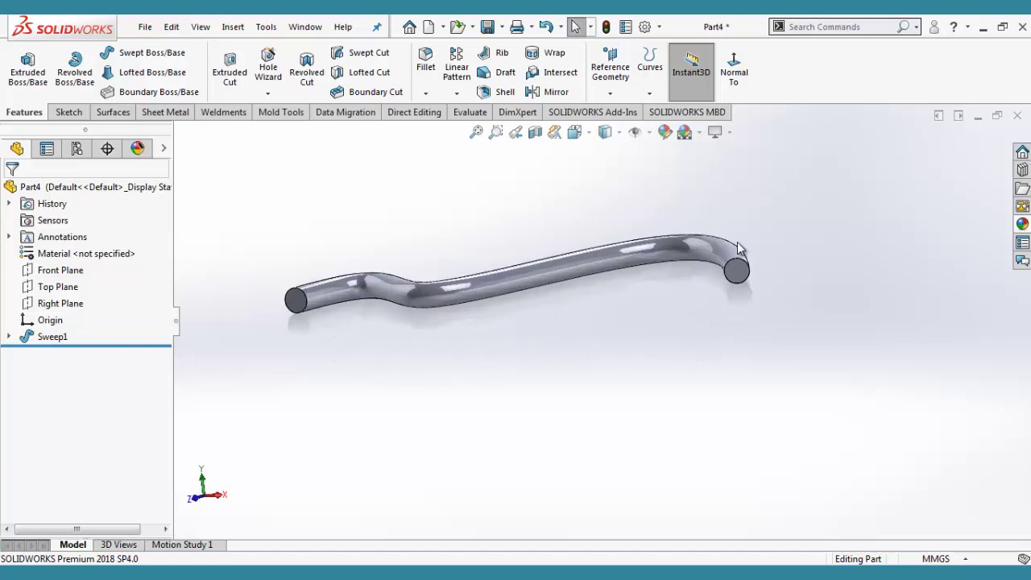
left_click(500, 92)
Step: Remove one end face of the tube and set the wall thickness to 1 mm
scroll(750, 271, "down", 1)
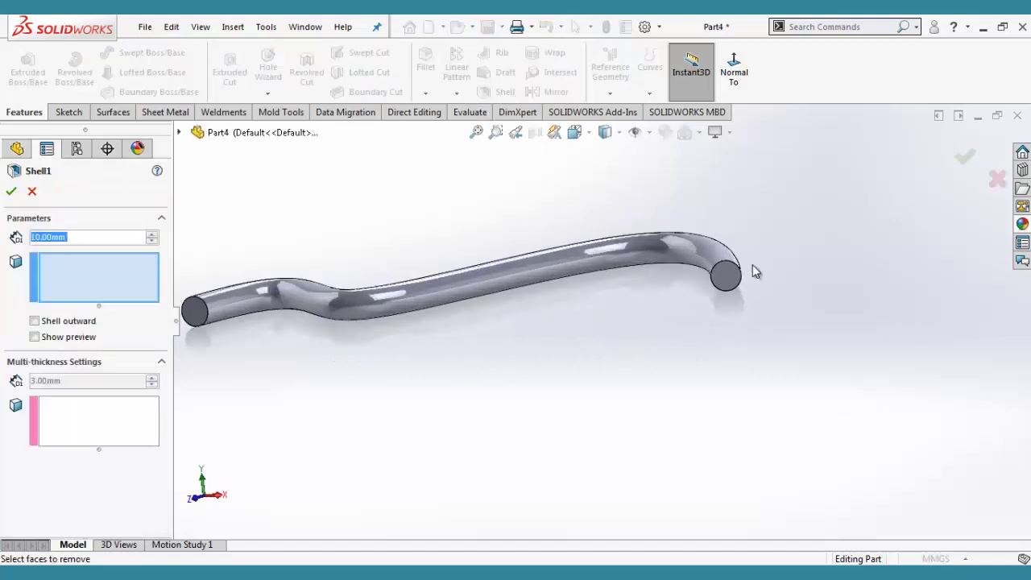
scroll(729, 288, "down", 2)
left_click(712, 295)
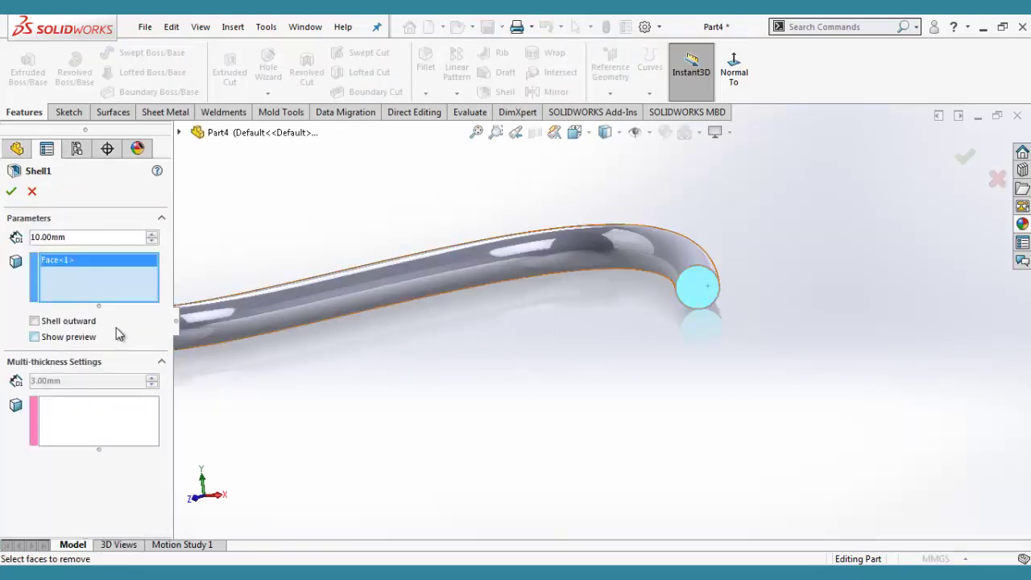
left_click(113, 236)
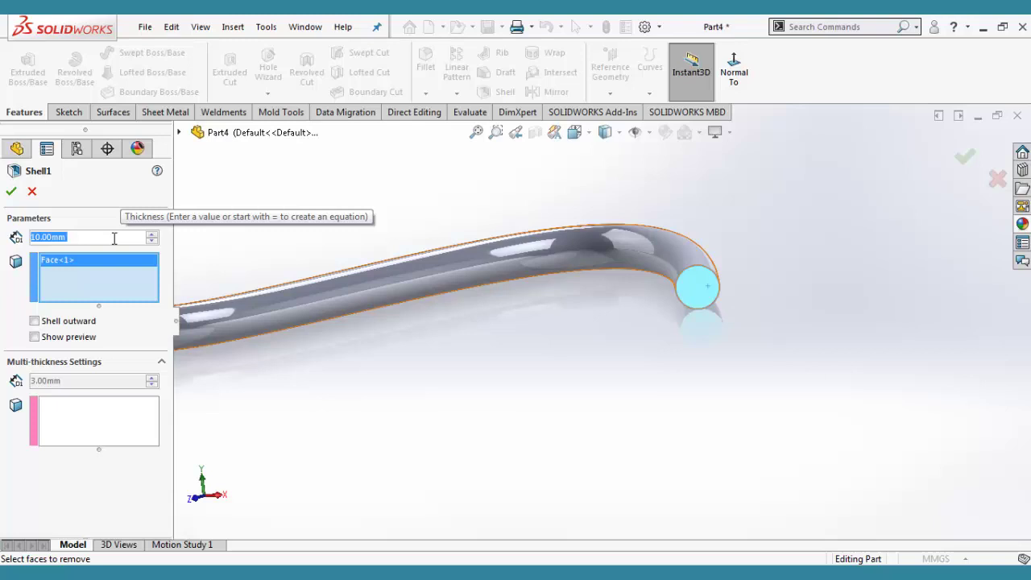
type("1")
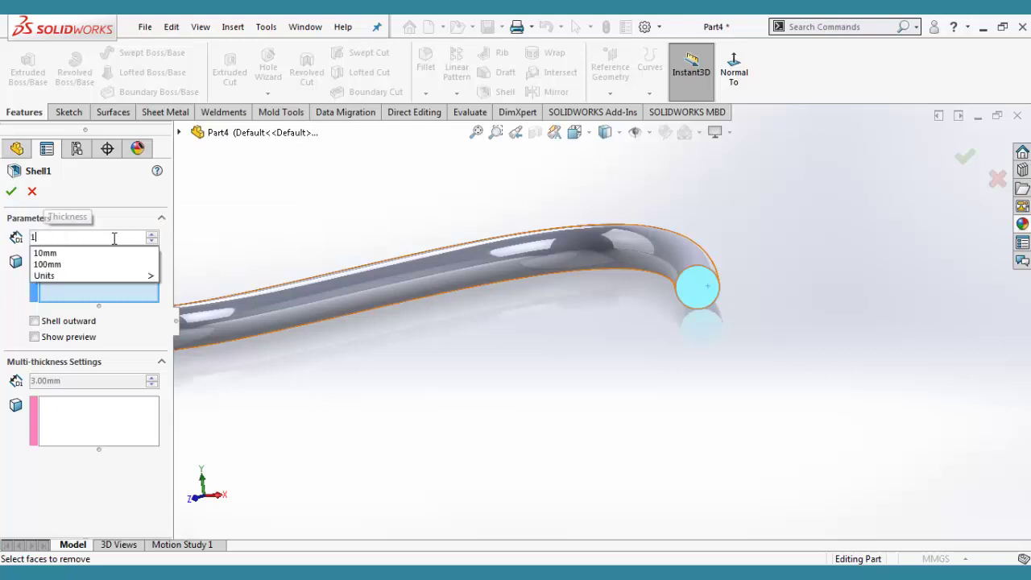
key("Return")
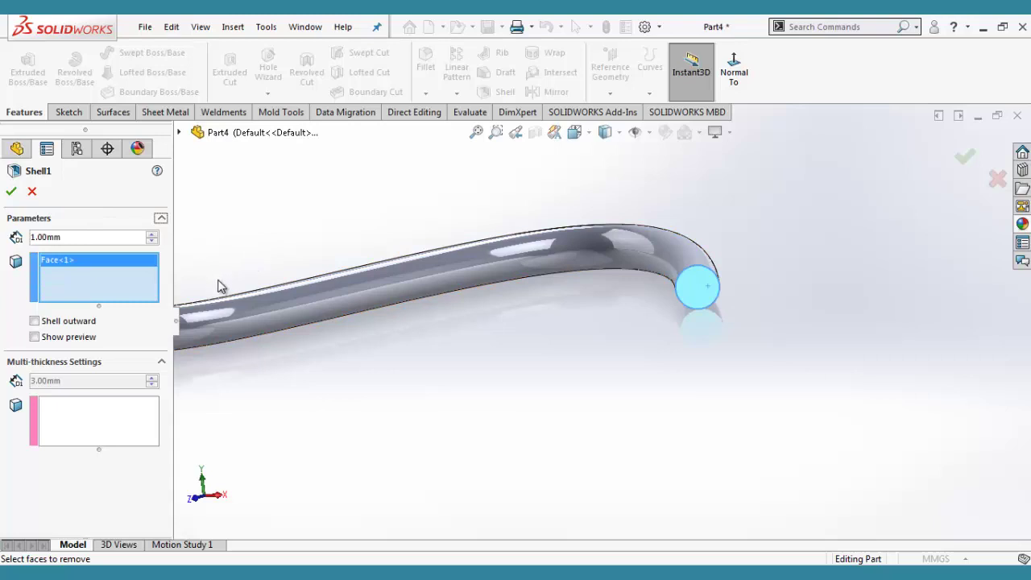
Step: Add the other end face for removal and confirm the 1 mm shell
scroll(387, 279, "up", 5)
mouse_move(386, 279)
middle_mouse_down()
mouse_move(368, 295)
mouse_move(417, 361)
middle_mouse_up()
scroll(415, 346, "down", 5)
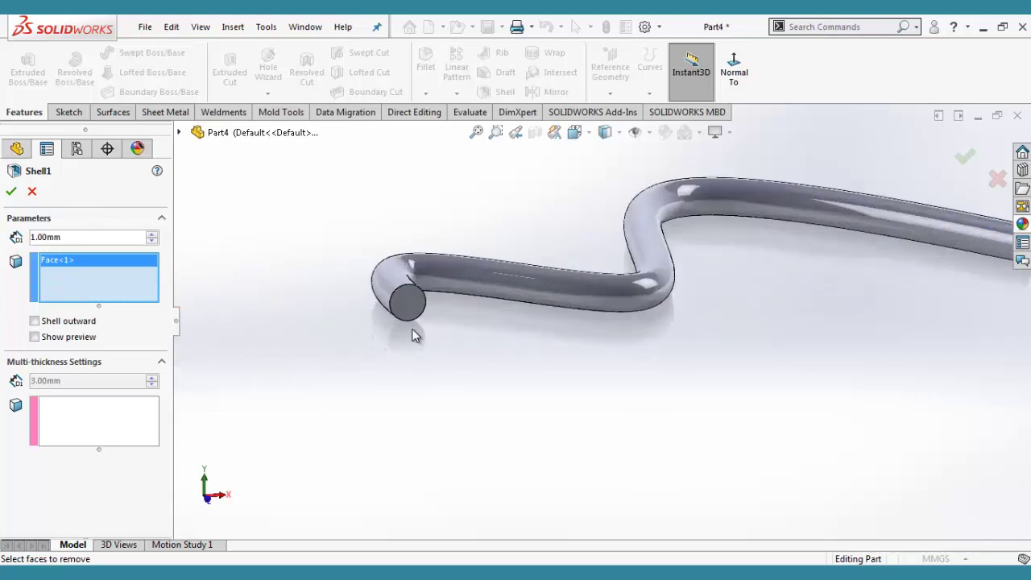
scroll(459, 298, "down", 3)
scroll(459, 298, "down", 3)
left_click(384, 324)
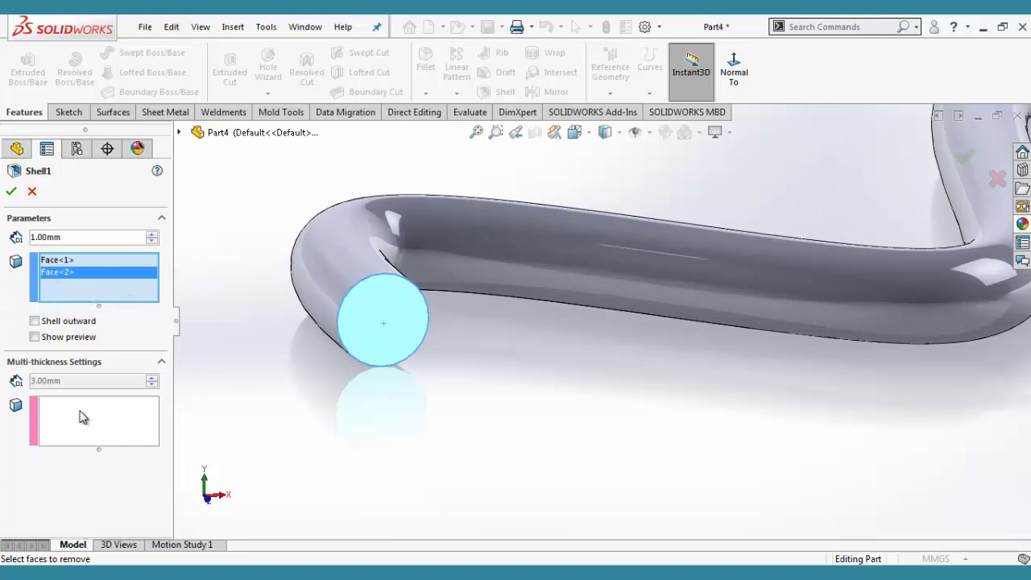
scroll(525, 364, "up", 5)
scroll(843, 304, "down", 2)
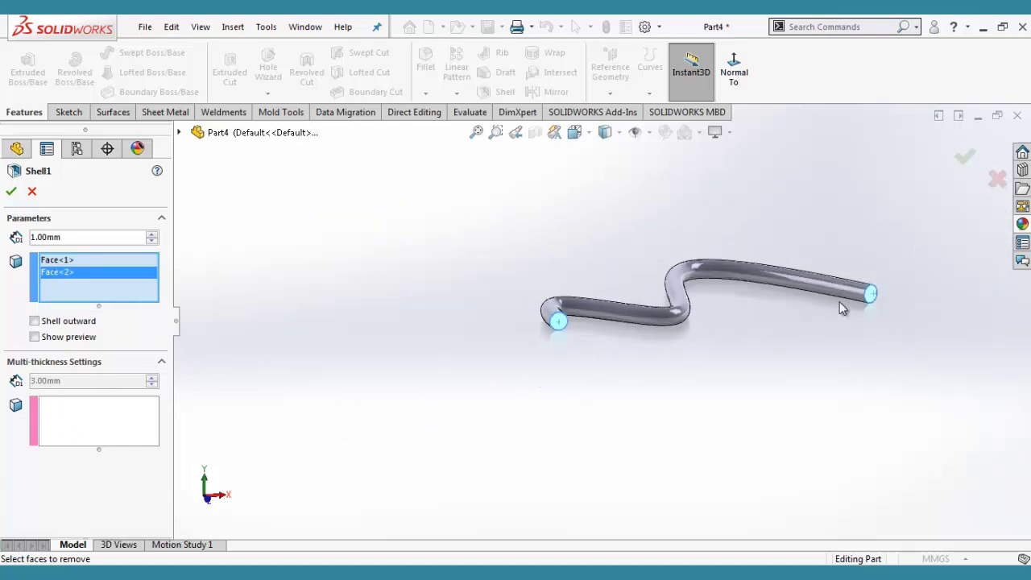
scroll(846, 278, "down", 2)
scroll(691, 345, "up", 3)
left_click(13, 193)
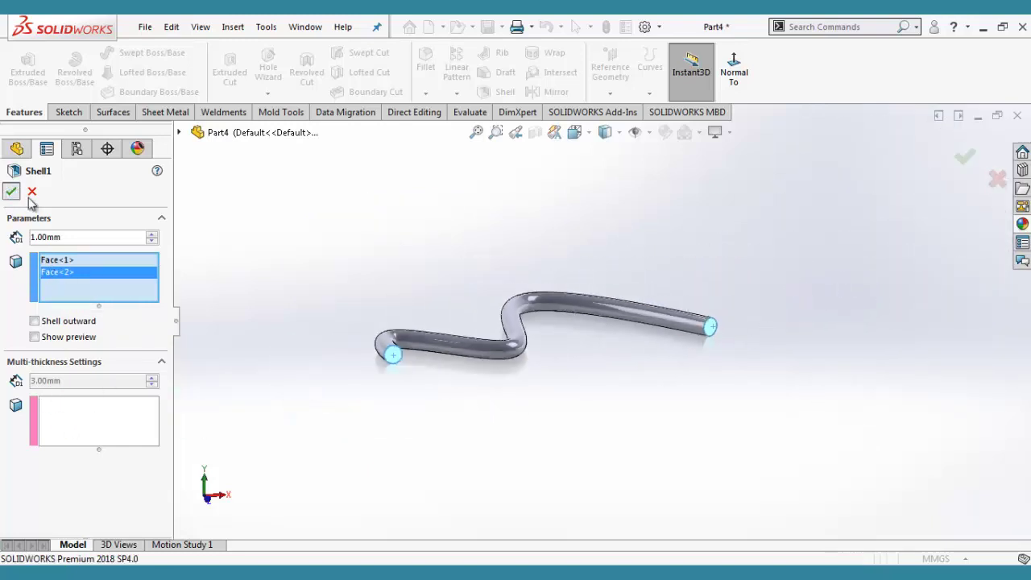
scroll(380, 338, "down", 3)
scroll(365, 325, "down", 2)
scroll(365, 324, "down", 3)
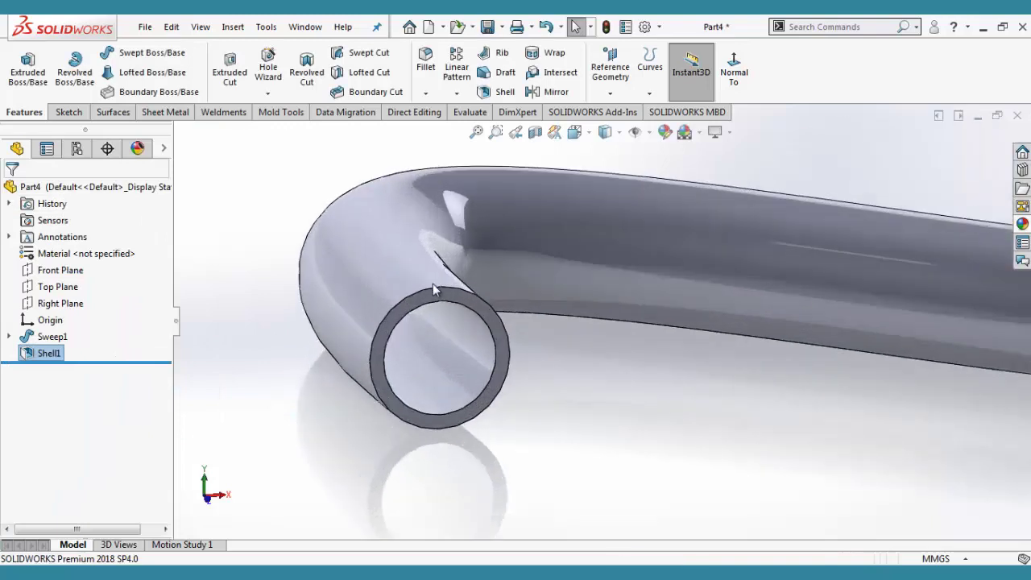
middle_click_drag(490, 350, 476, 315)
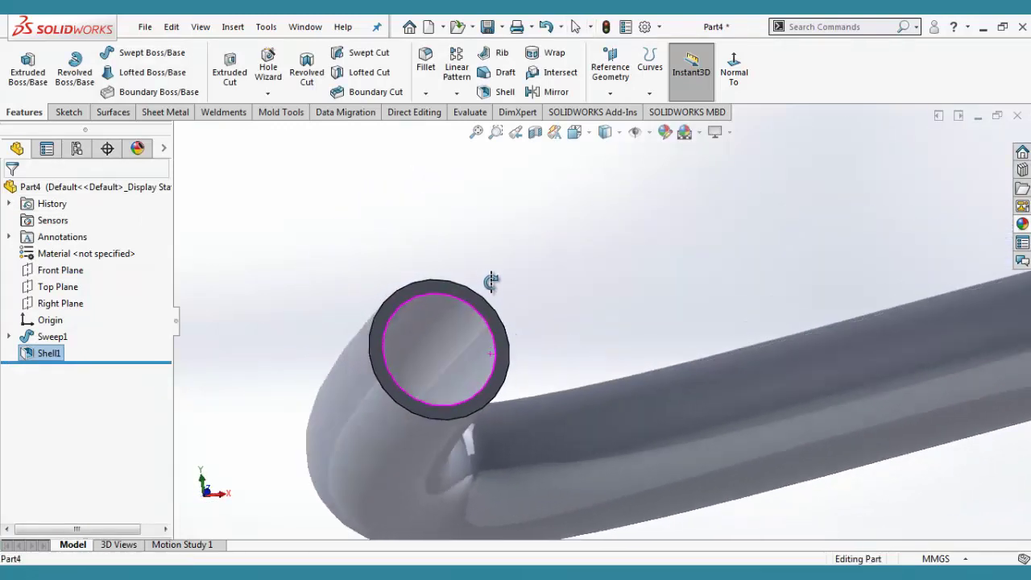
scroll(474, 313, "up", 2)
scroll(457, 326, "up", 2)
scroll(455, 337, "up", 2)
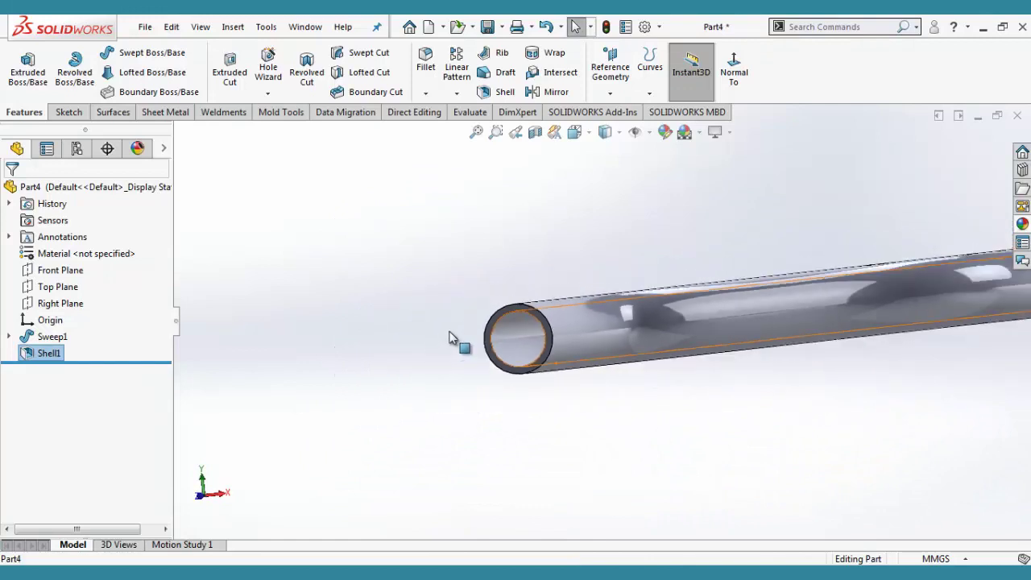
scroll(498, 316, "up", 2)
scroll(967, 290, "down", 3)
scroll(820, 299, "down", 2)
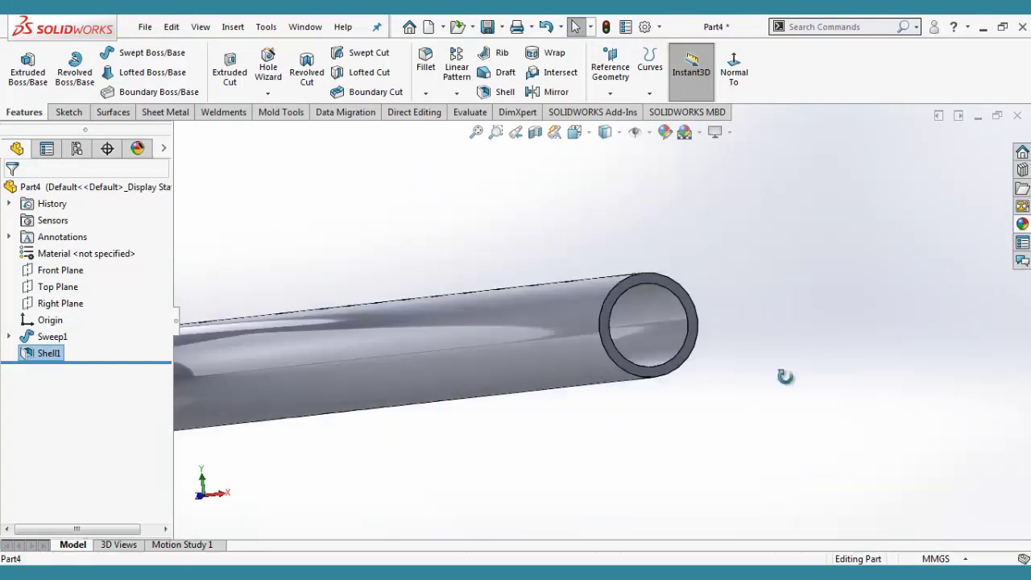
mouse_move(785, 373)
middle_mouse_down()
mouse_move(756, 391)
mouse_move(760, 376)
middle_mouse_up()
scroll(762, 376, "up", 3)
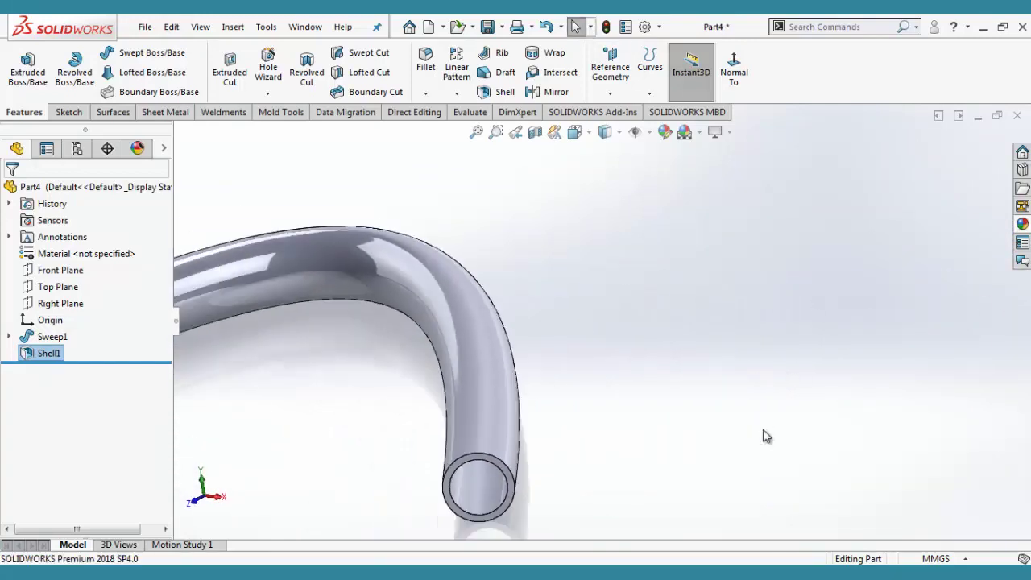
middle_click_drag(764, 435, 744, 426)
scroll(604, 396, "up", 3)
scroll(537, 352, "down", 2)
scroll(639, 293, "down", 1)
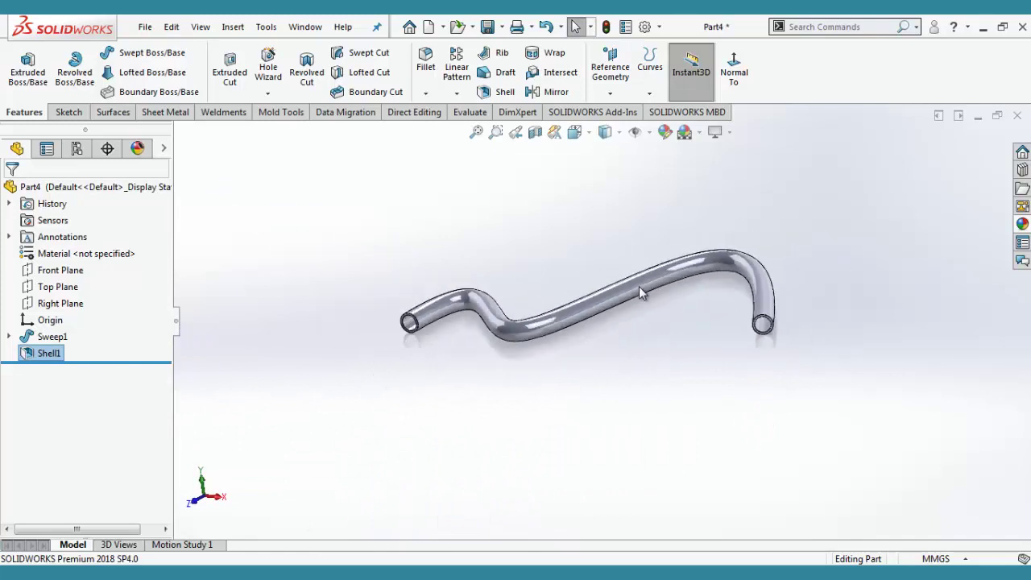
scroll(637, 302, "down", 2)
middle_click_drag(572, 388, 606, 323)
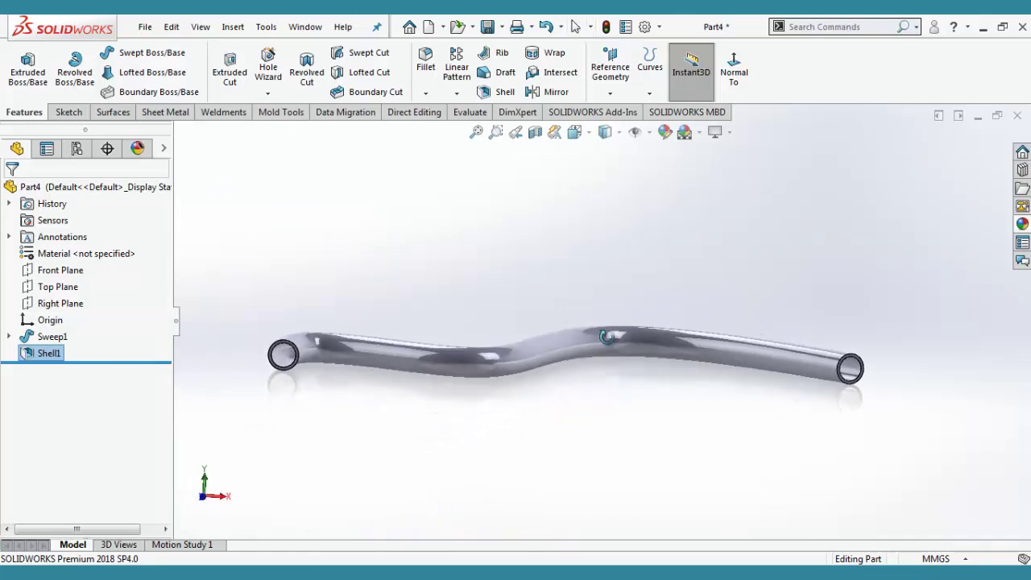
scroll(592, 343, "down", 1)
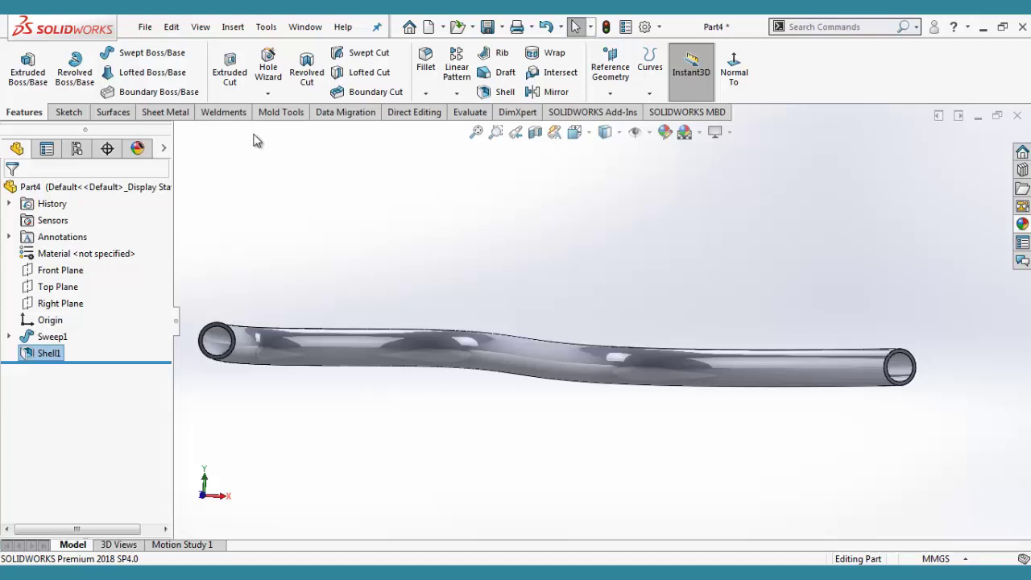
Step: Start a Boundary Boss/Base feature on the hollow pipe without selecting any profiles
left_click(161, 91)
left_click(168, 114)
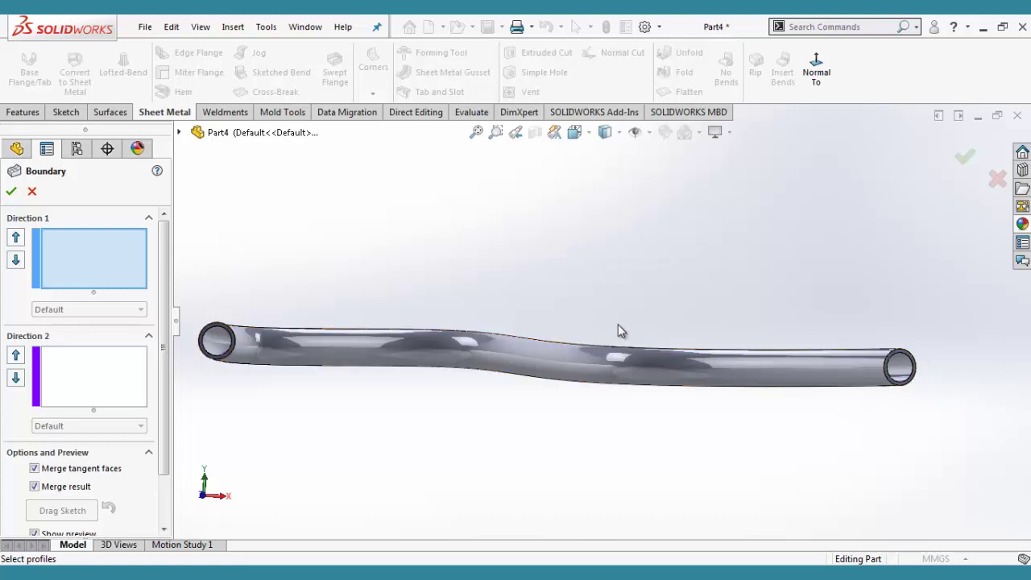
left_click(121, 115)
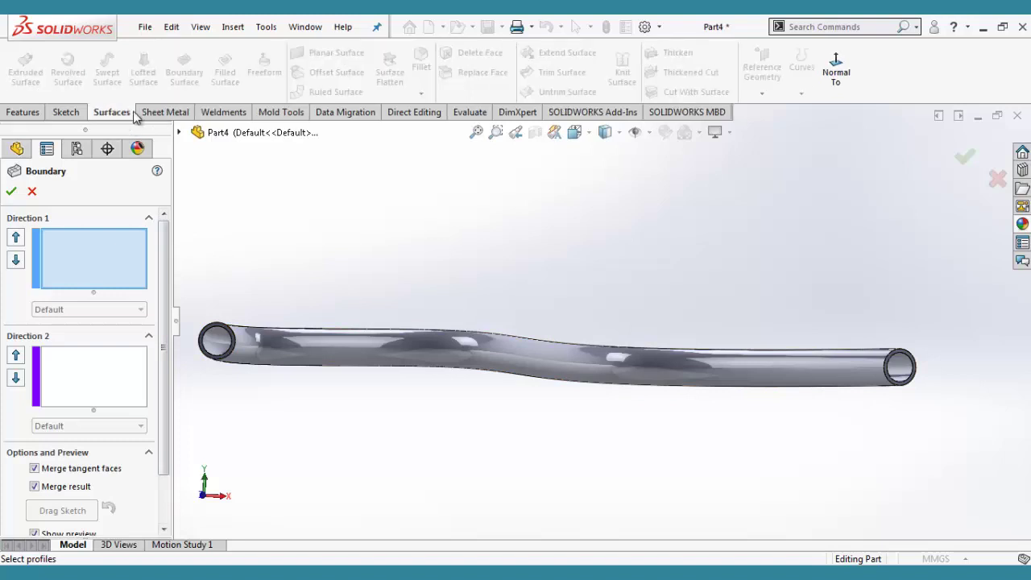
left_click(163, 114)
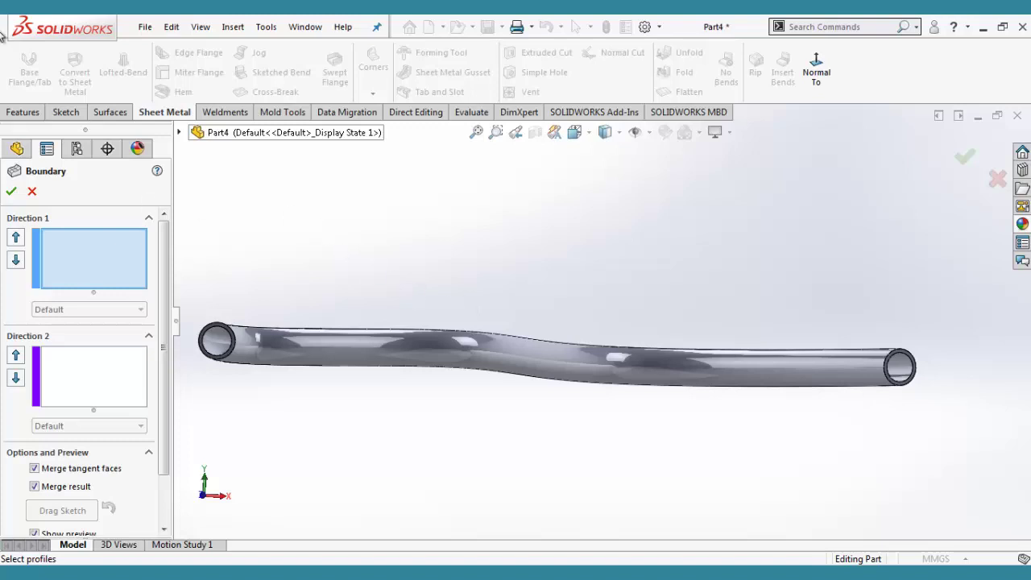
left_click(22, 112)
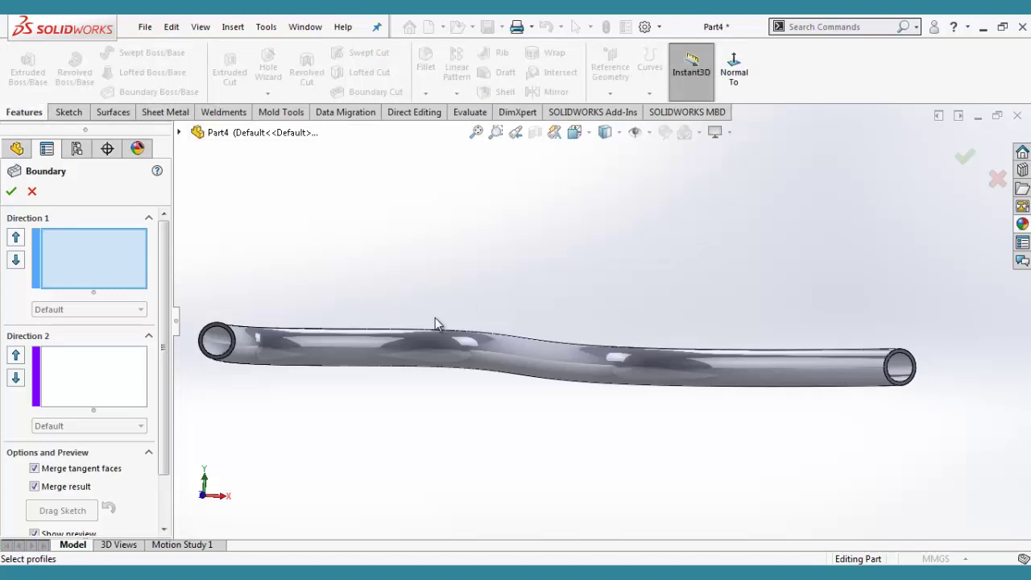
middle_click_drag(452, 302, 428, 382)
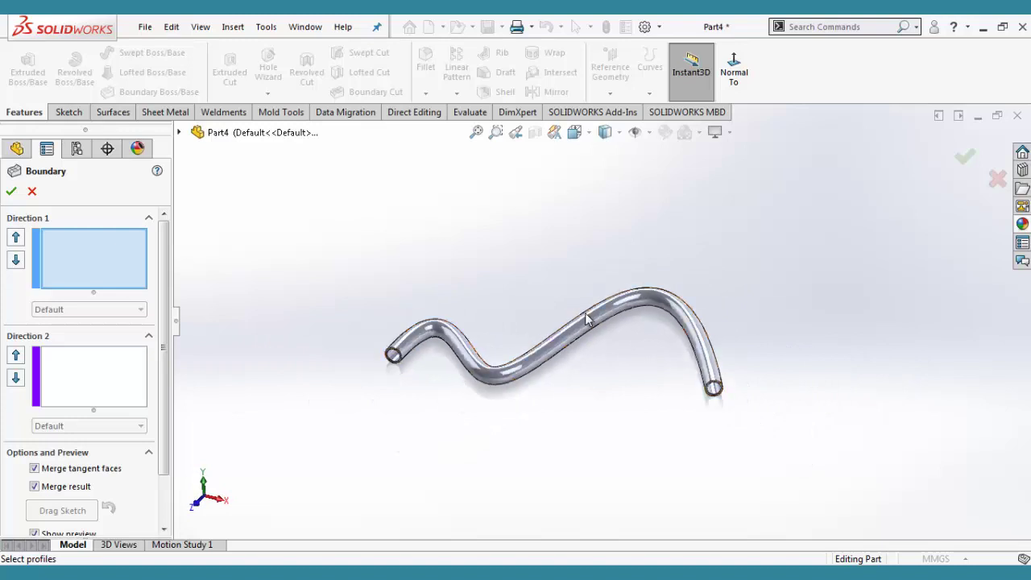
mouse_move(589, 341)
middle_mouse_down()
mouse_move(617, 332)
mouse_move(626, 284)
middle_mouse_up()
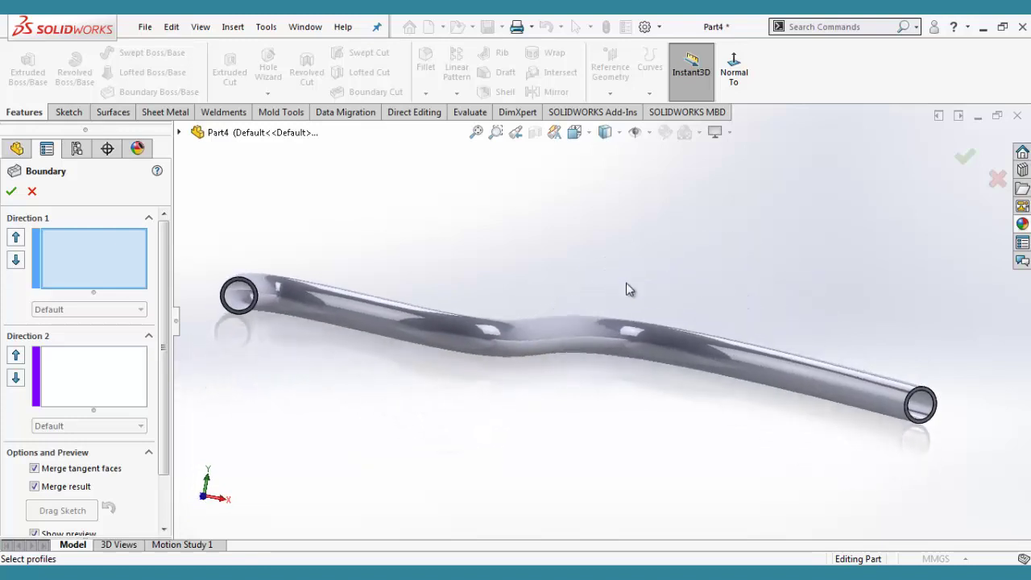